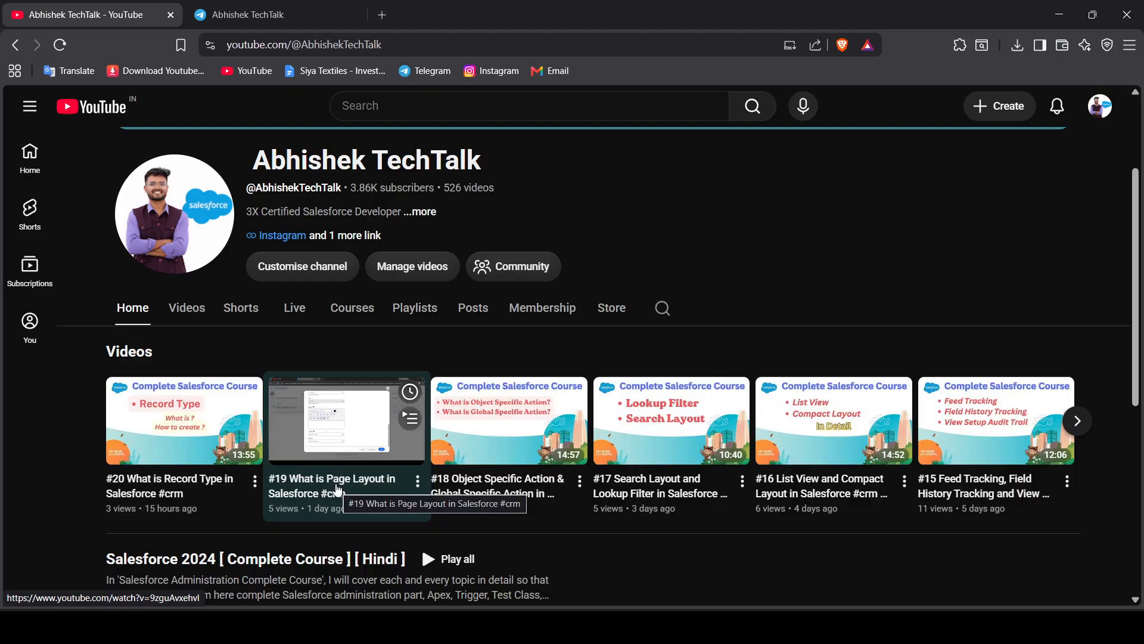
mouse_move(558, 626)
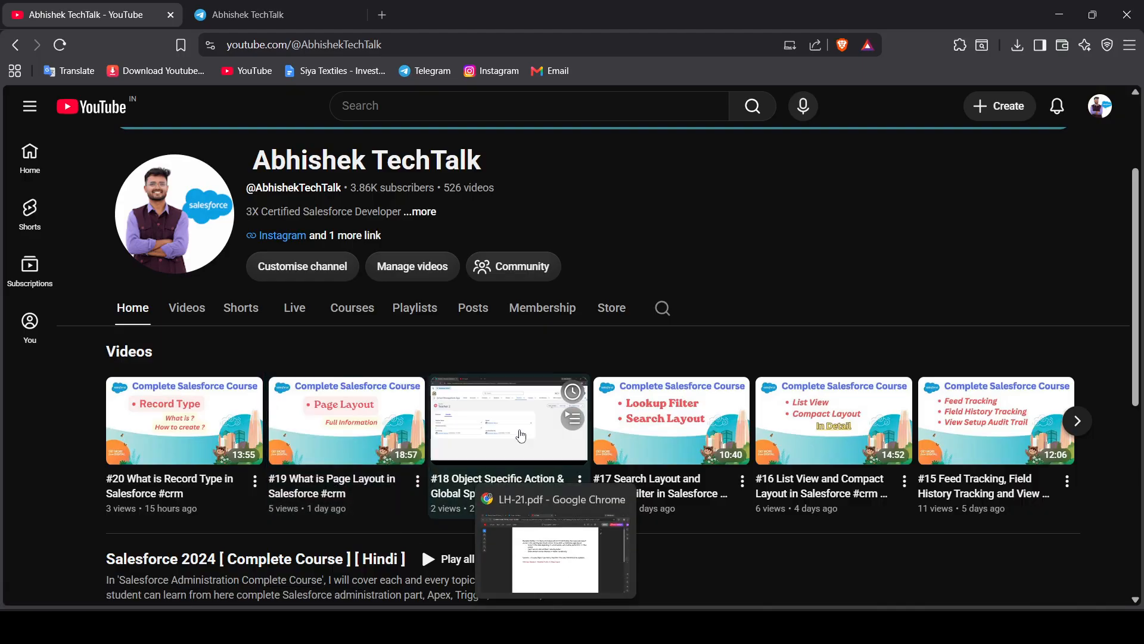
scroll(523, 439, "down", 3)
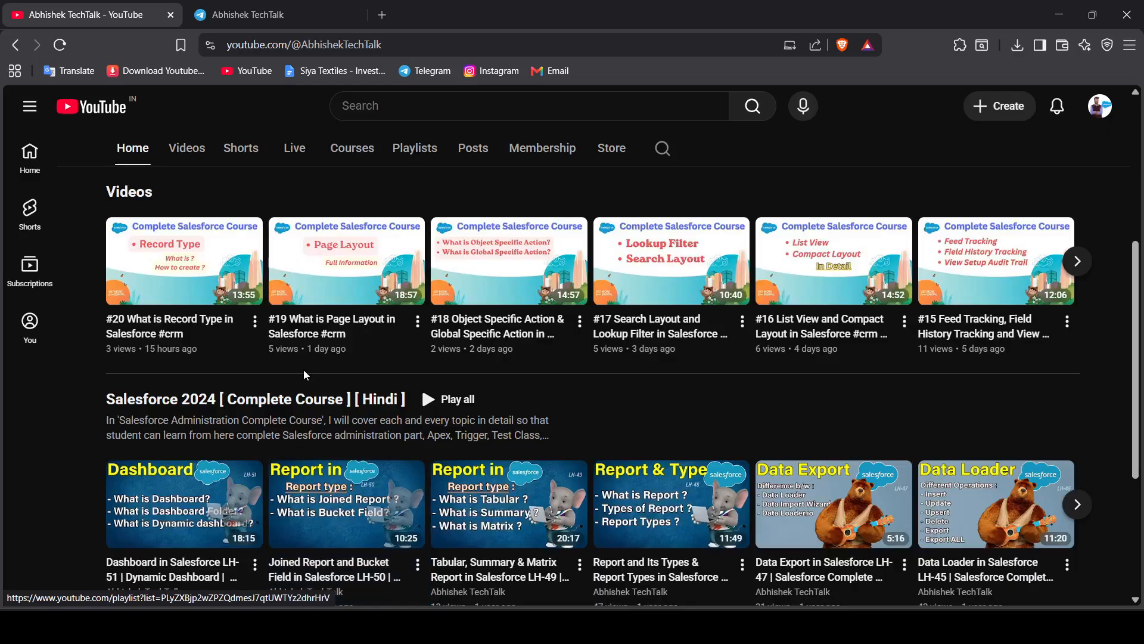
scroll(286, 400, "up", 1)
scroll(268, 425, "up", 5)
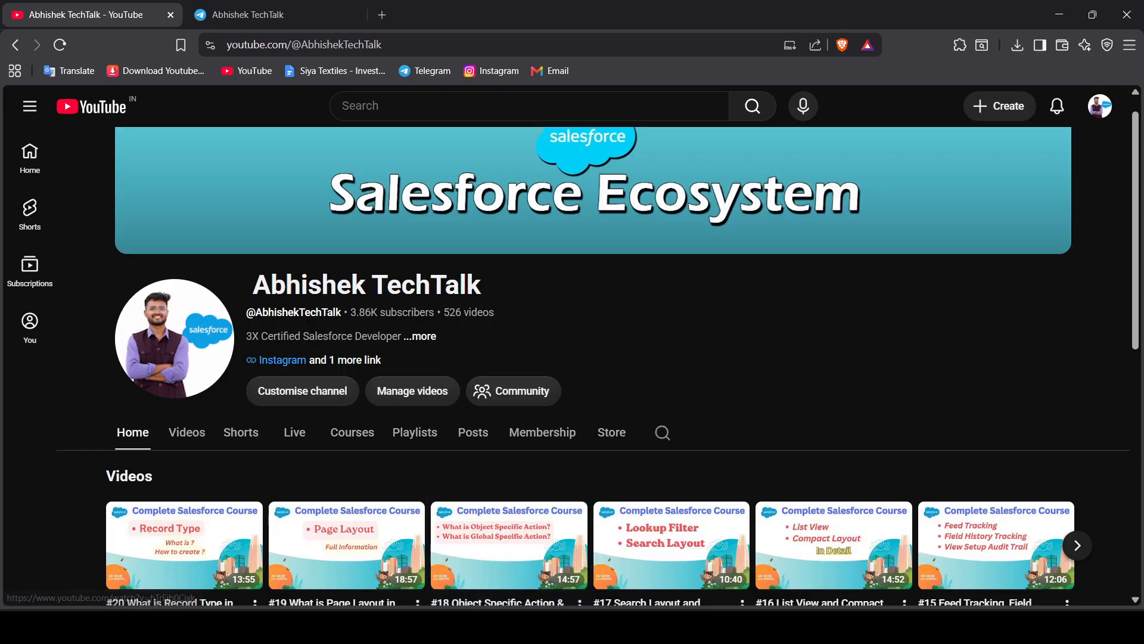
Switch to the LH-21.pdf notes in Chrome and read the Dynamic Forms definition with its bullet points
left_click(554, 591)
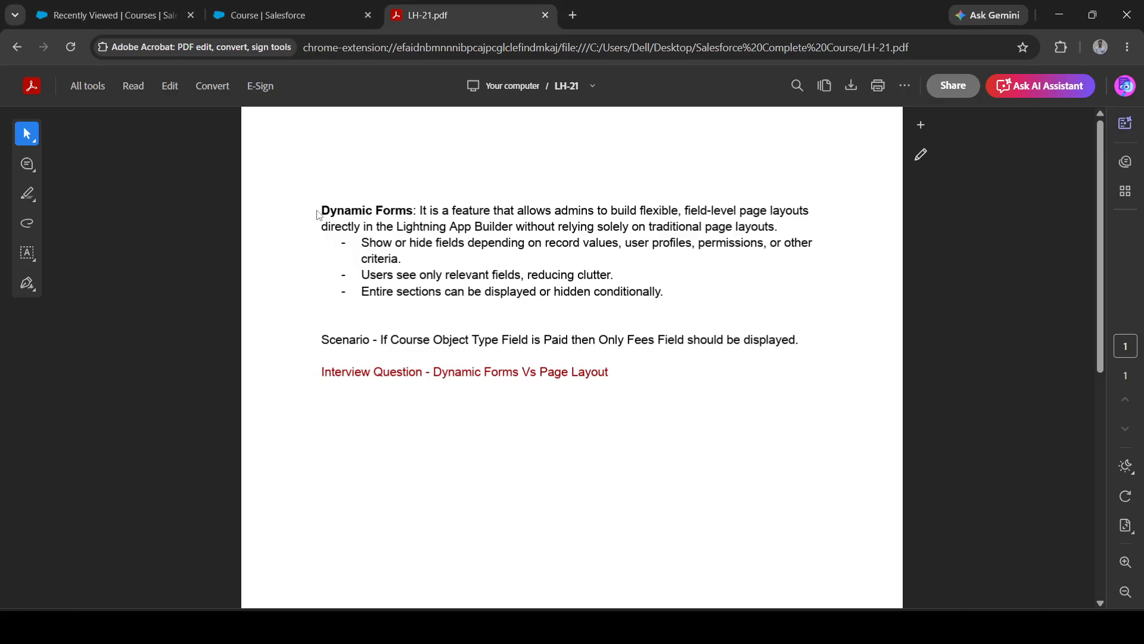
left_click_drag(319, 209, 713, 513)
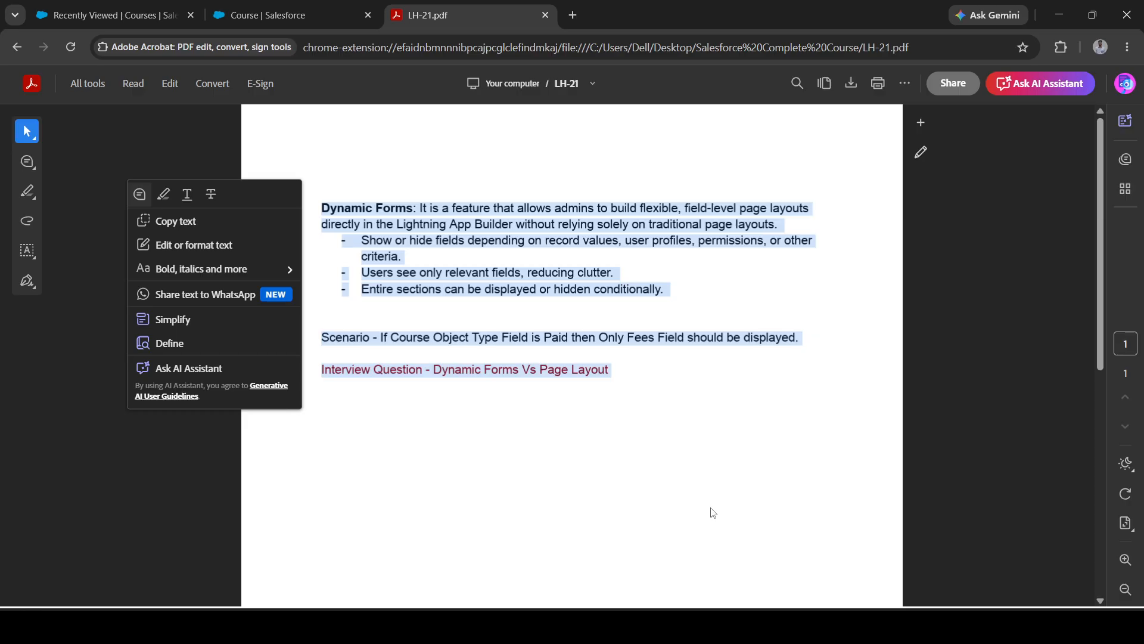
left_click(712, 513)
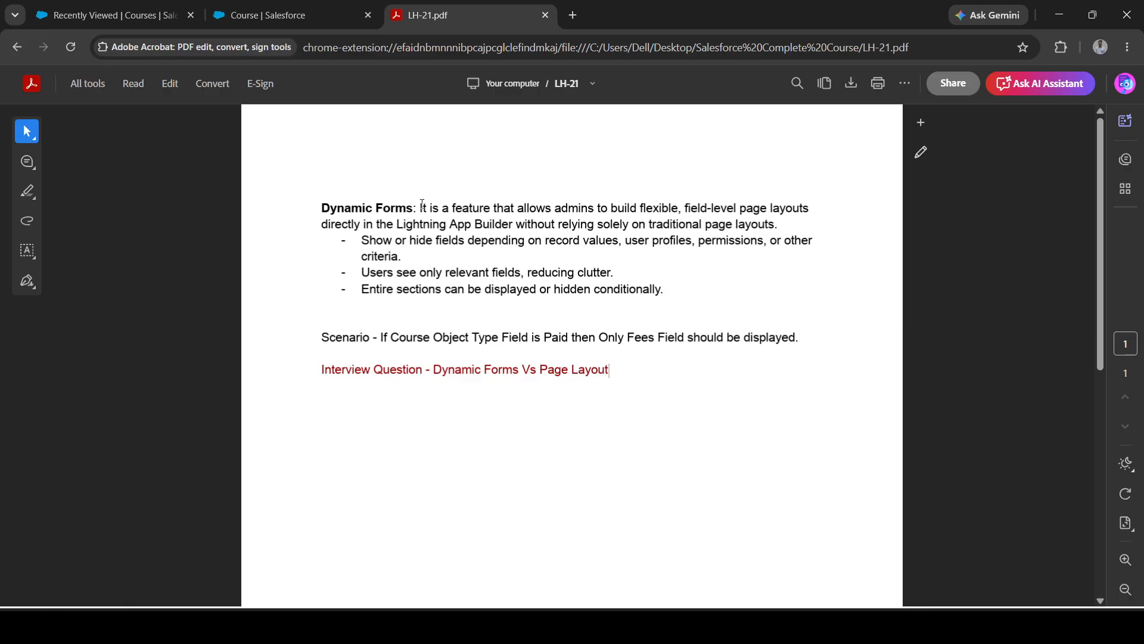
left_click_drag(422, 204, 688, 298)
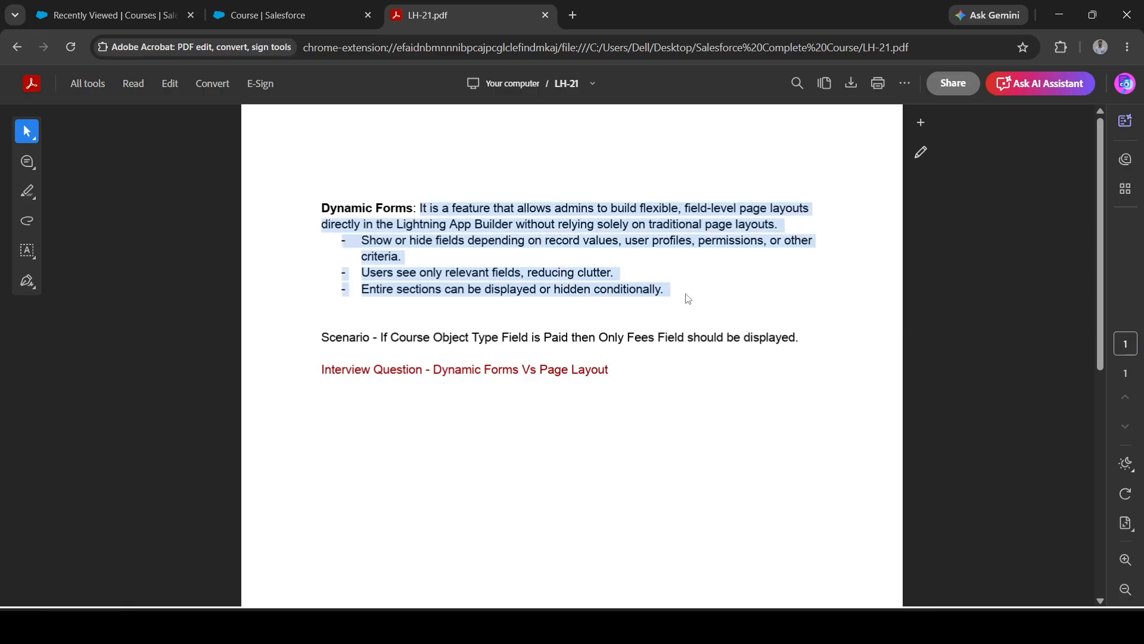
left_click(688, 298)
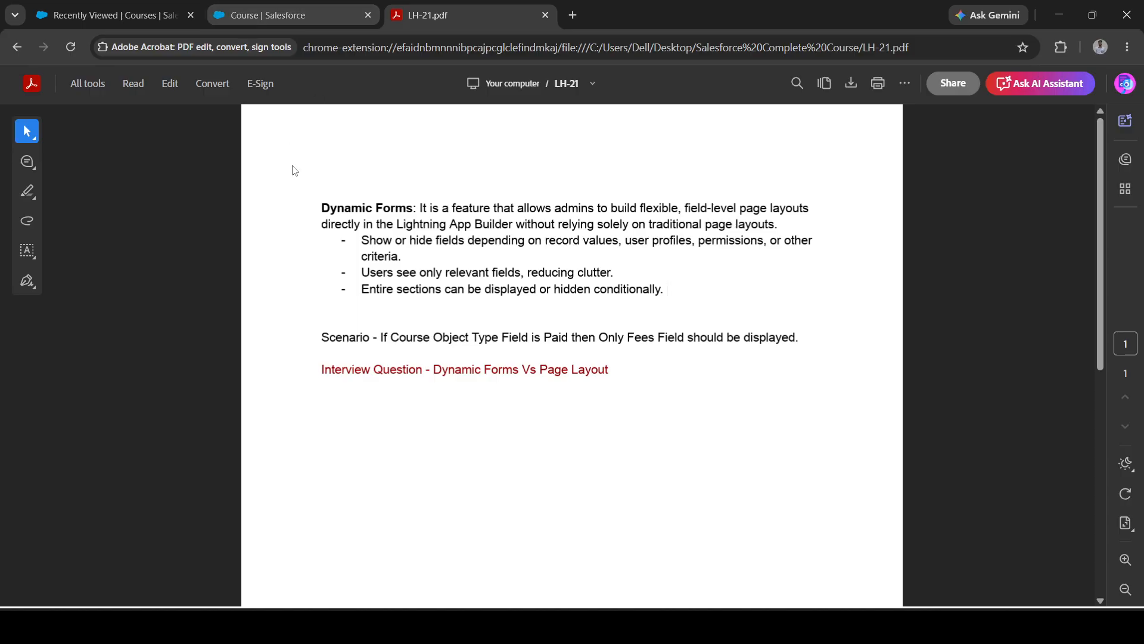
key("alt+Tab")
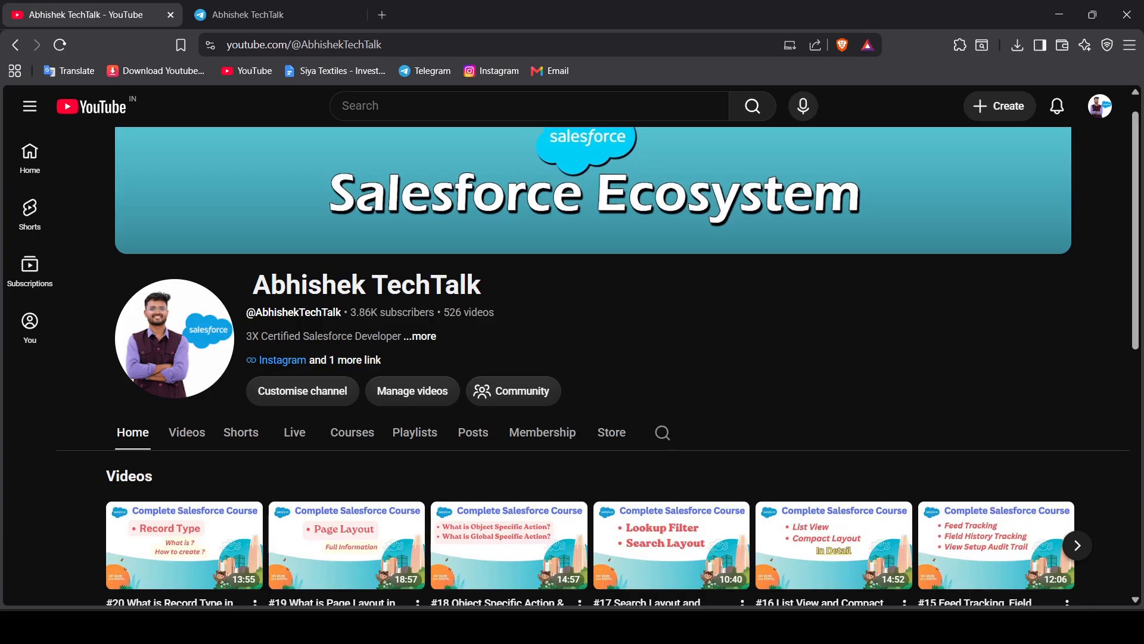
scroll(313, 517, "down", 1)
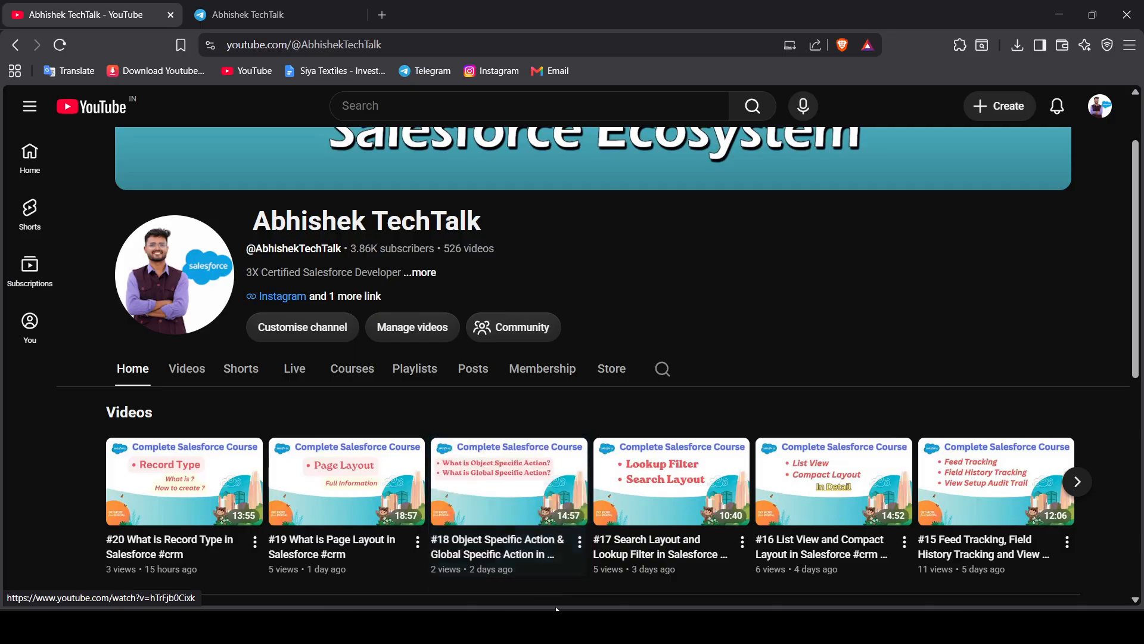
Return to the LH-21.pdf notes and examine each Dynamic Forms point on field visibility, relevant fields and conditional sections
left_click(555, 626)
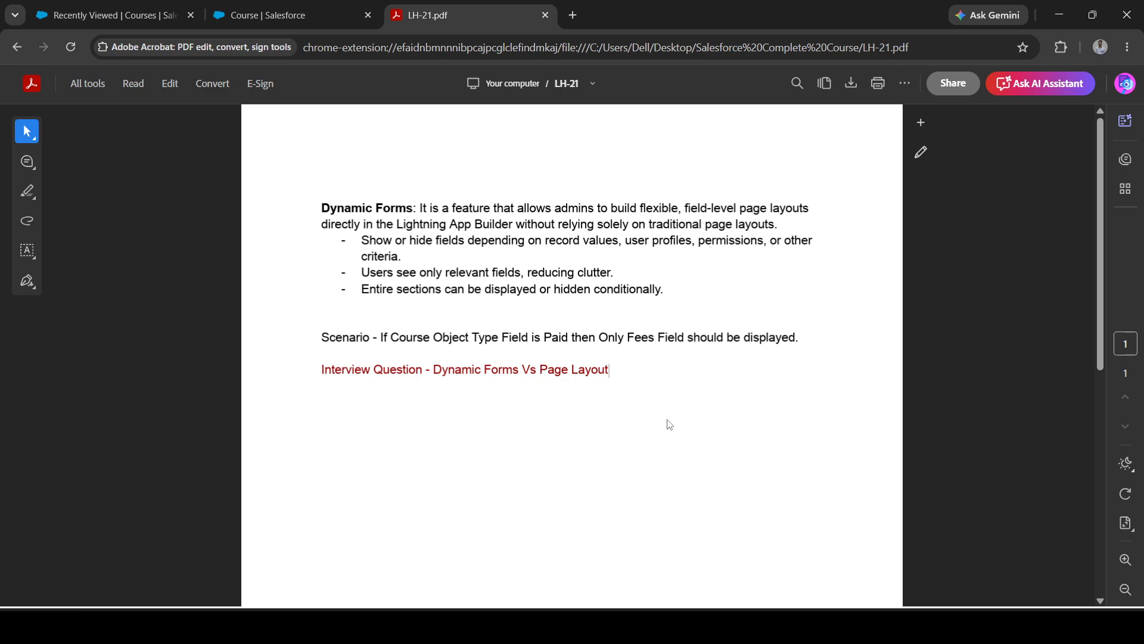
left_click_drag(612, 371, 323, 208)
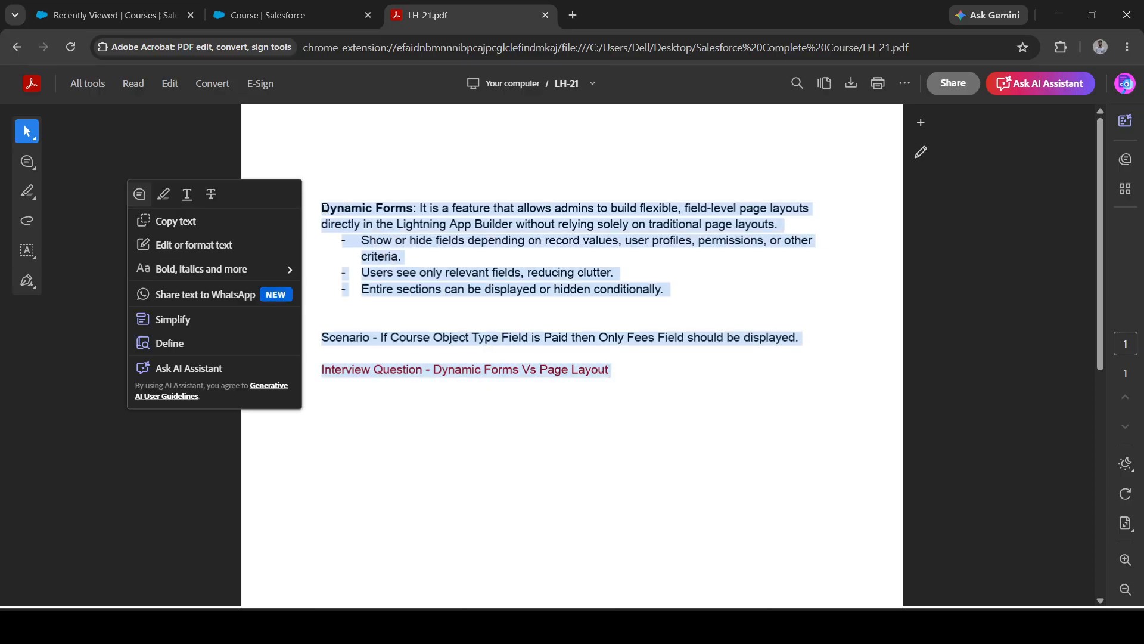
left_click(634, 388)
left_click_drag(620, 373, 413, 211)
left_click(413, 211)
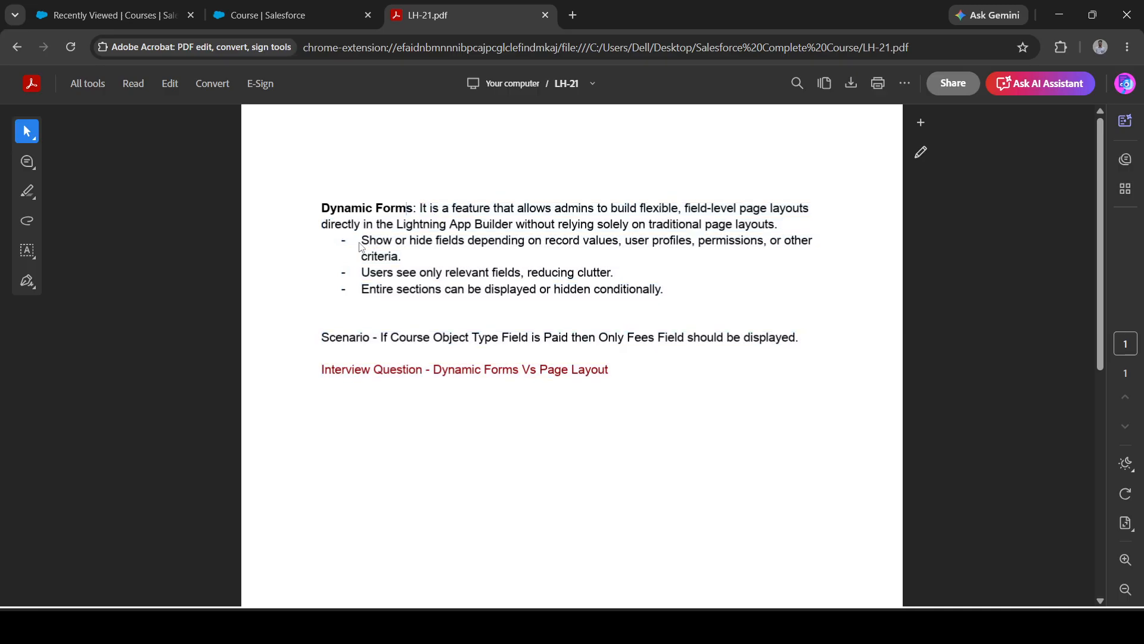
left_click_drag(360, 243, 437, 268)
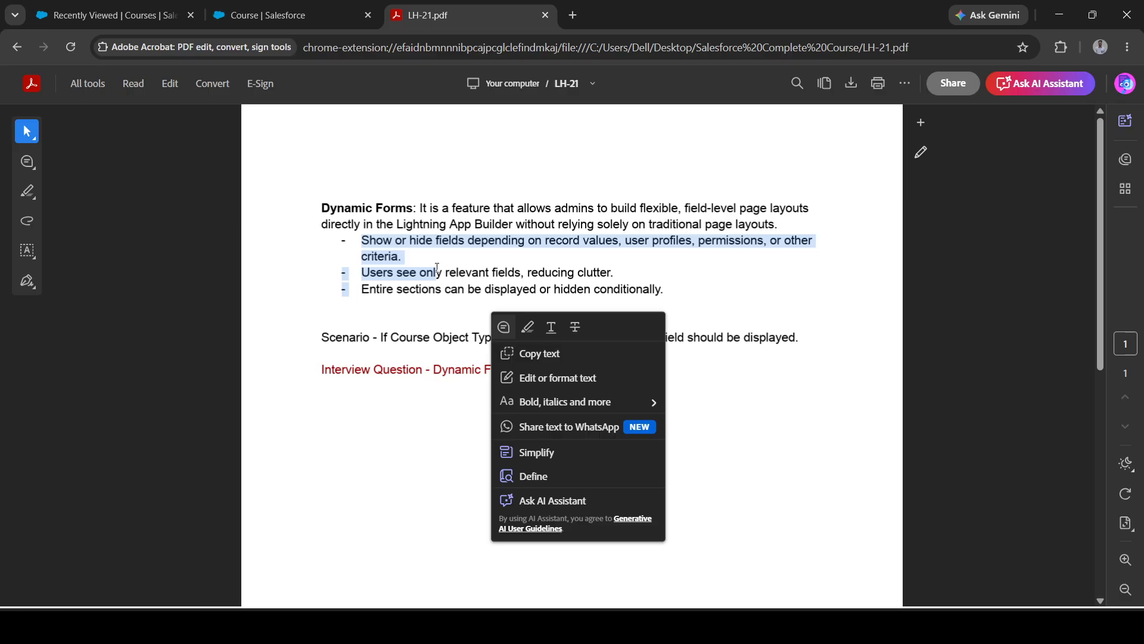
left_click(437, 268)
left_click_drag(370, 274, 611, 263)
left_click(611, 263)
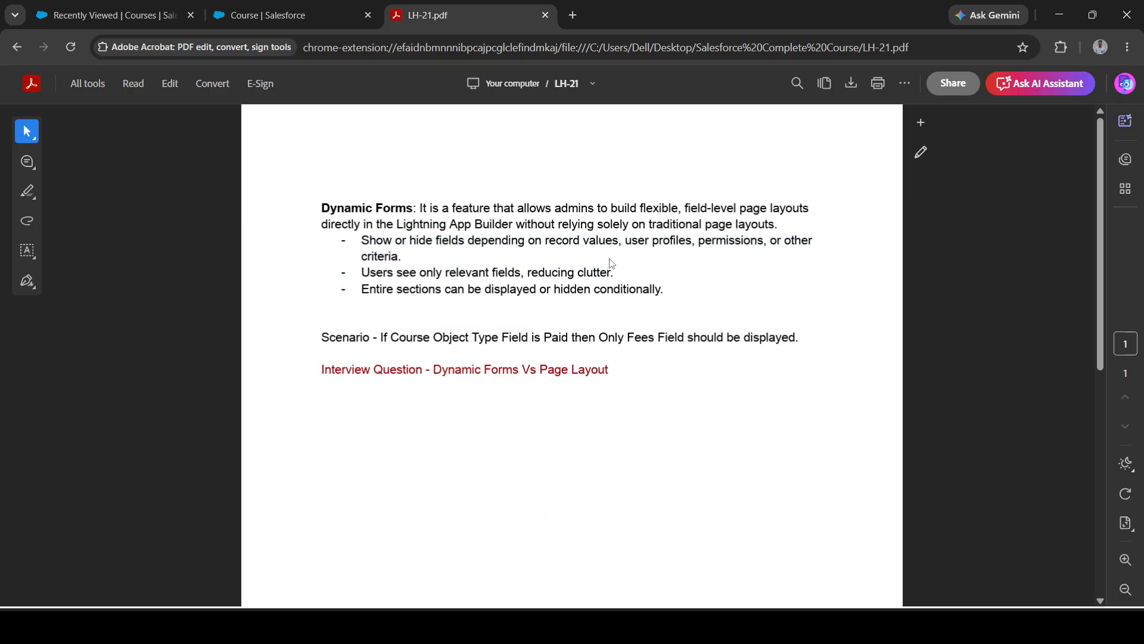
left_click_drag(670, 289, 365, 289)
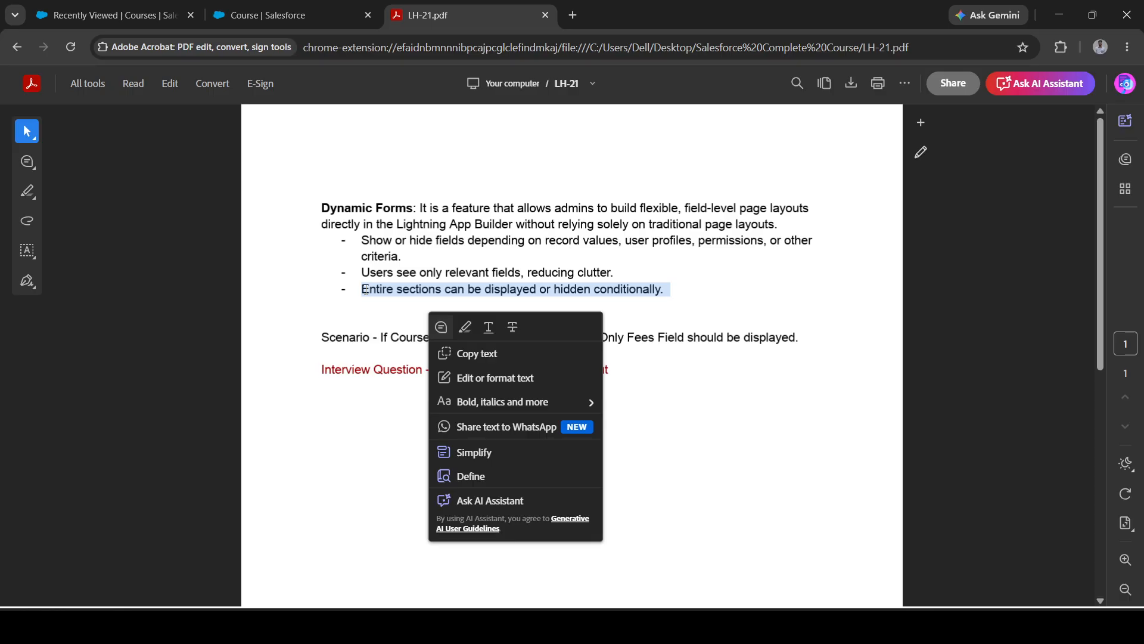
left_click(357, 276)
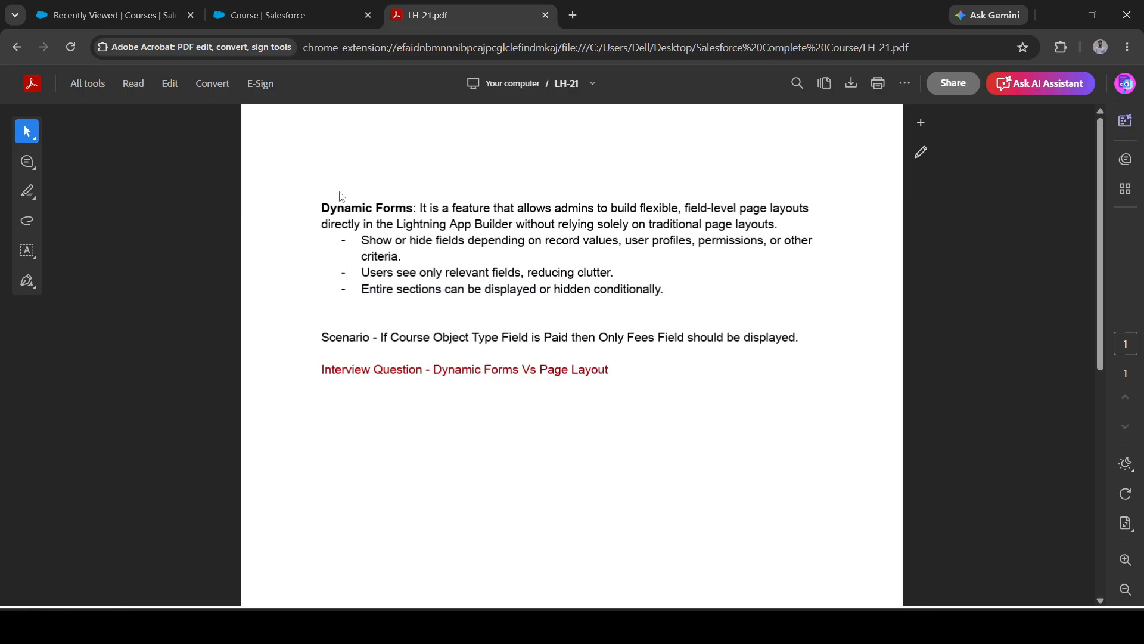
Switch to Salesforce, open the Swimming record from the School Management App's Courses list, and review its course name and fees
left_click(274, 16)
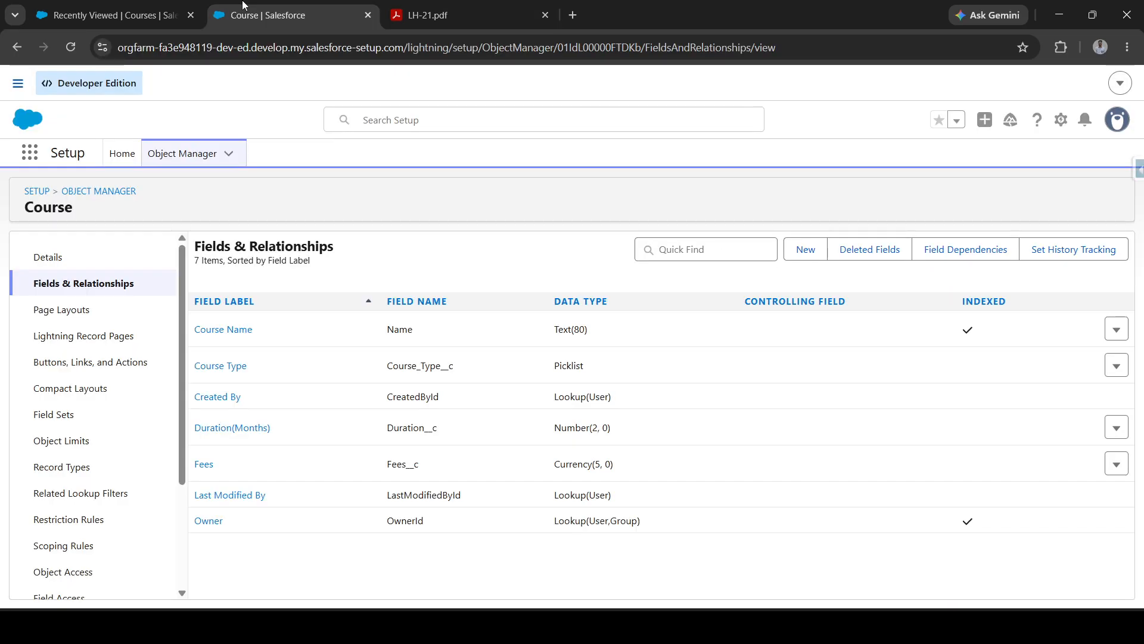
left_click(99, 8)
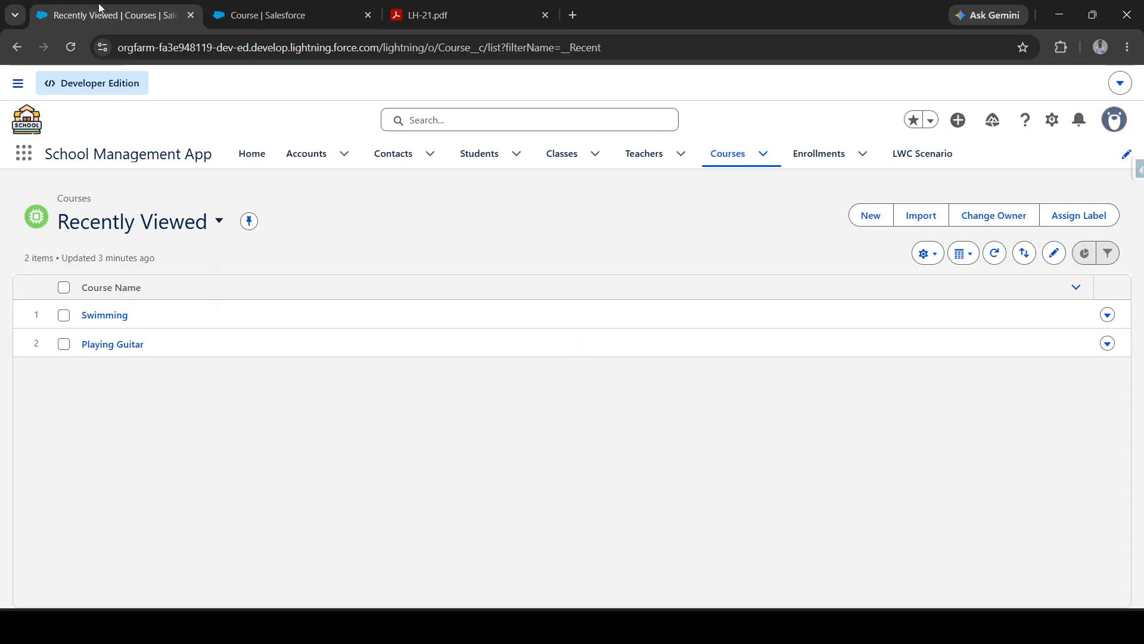
left_click(726, 150)
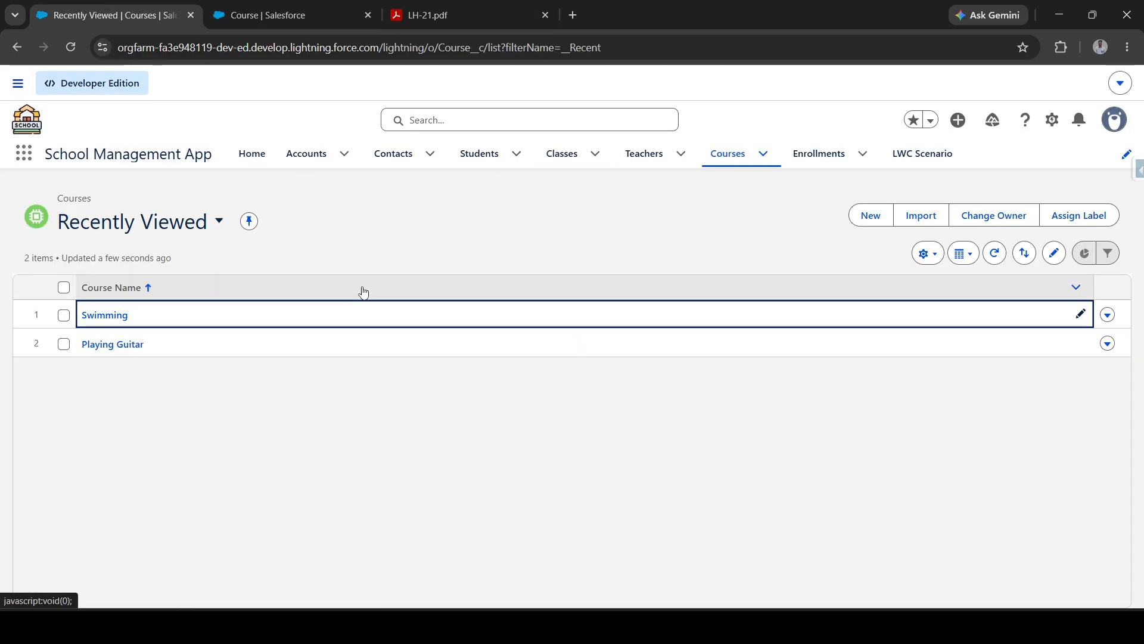
left_click(101, 317)
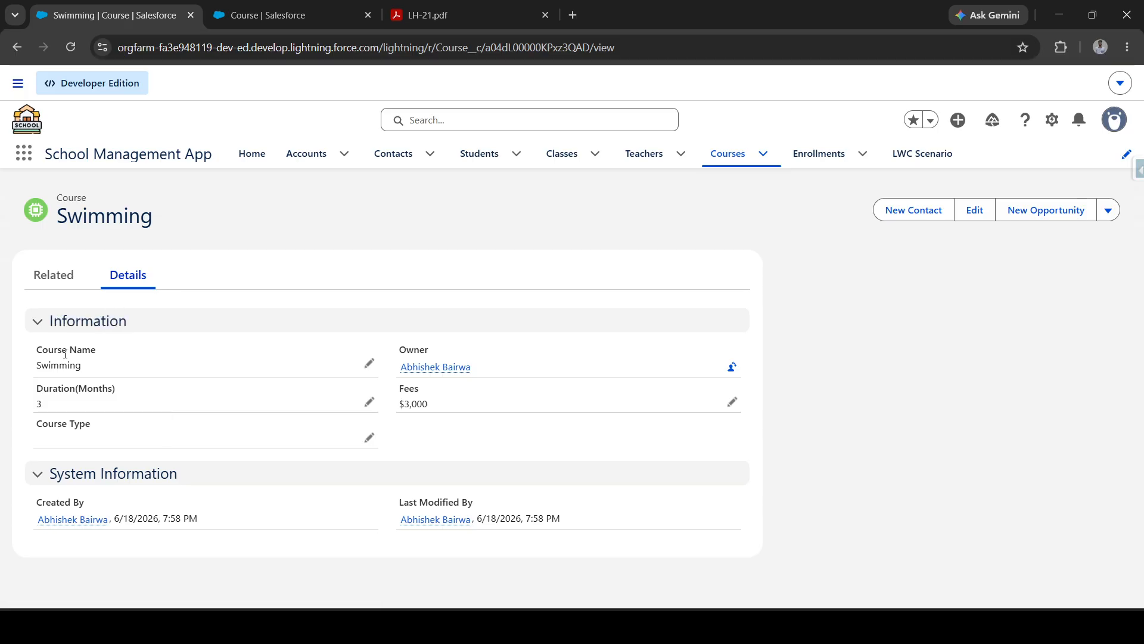
left_click_drag(92, 372, 119, 368)
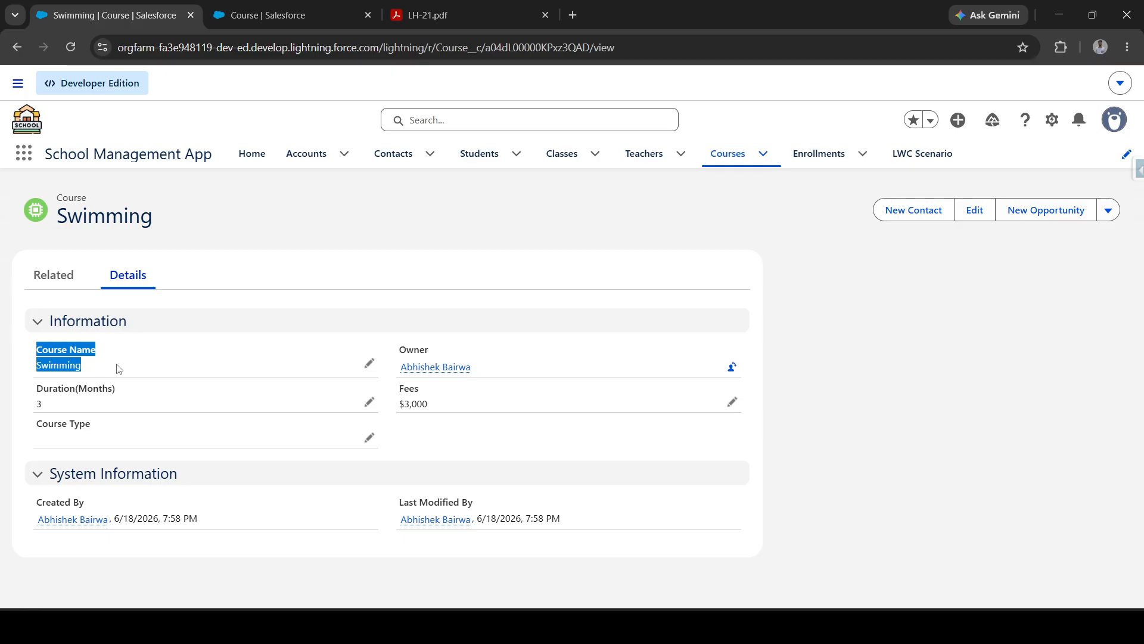
left_click(119, 368)
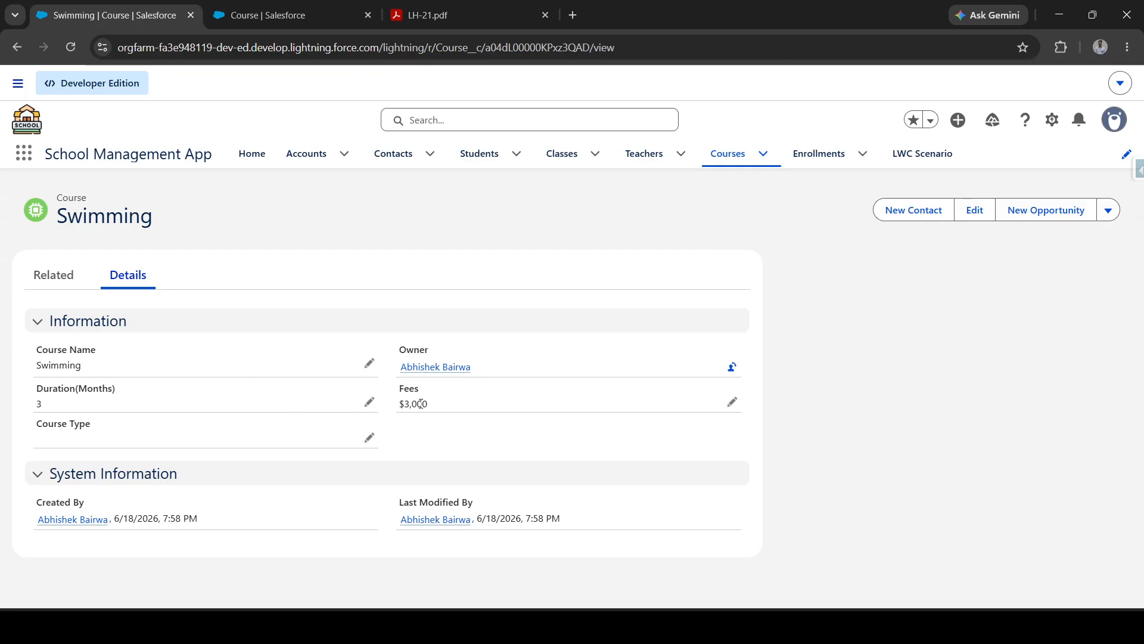
left_click_drag(430, 410, 388, 411)
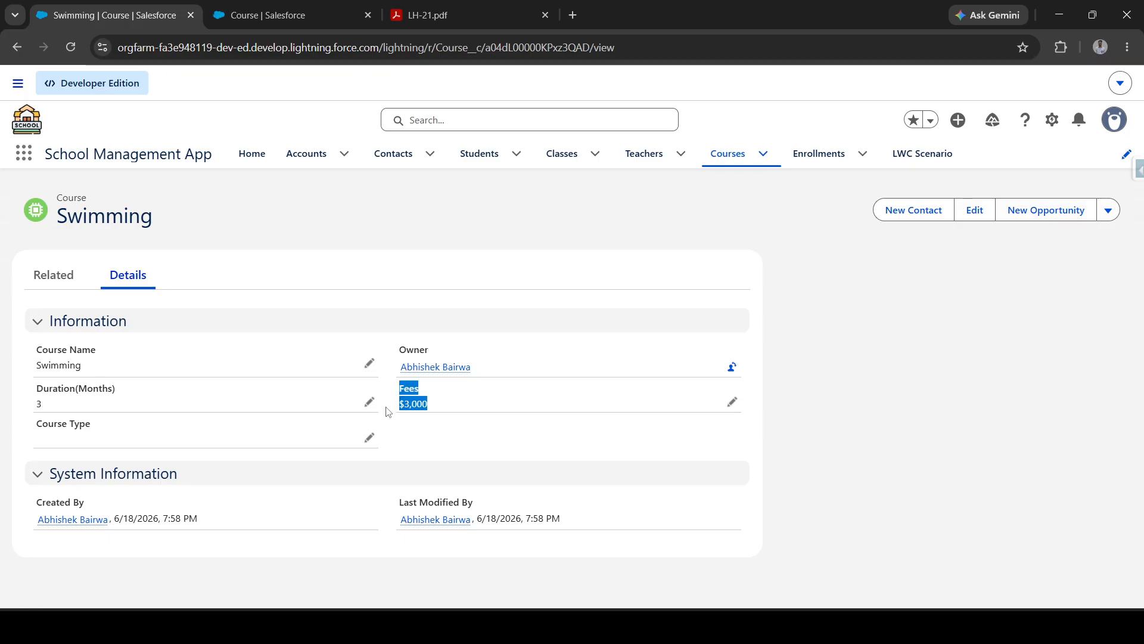
Set the Swimming record's Course Type to FREE, save it, and check the Course Type and Fees fields
left_click(369, 440)
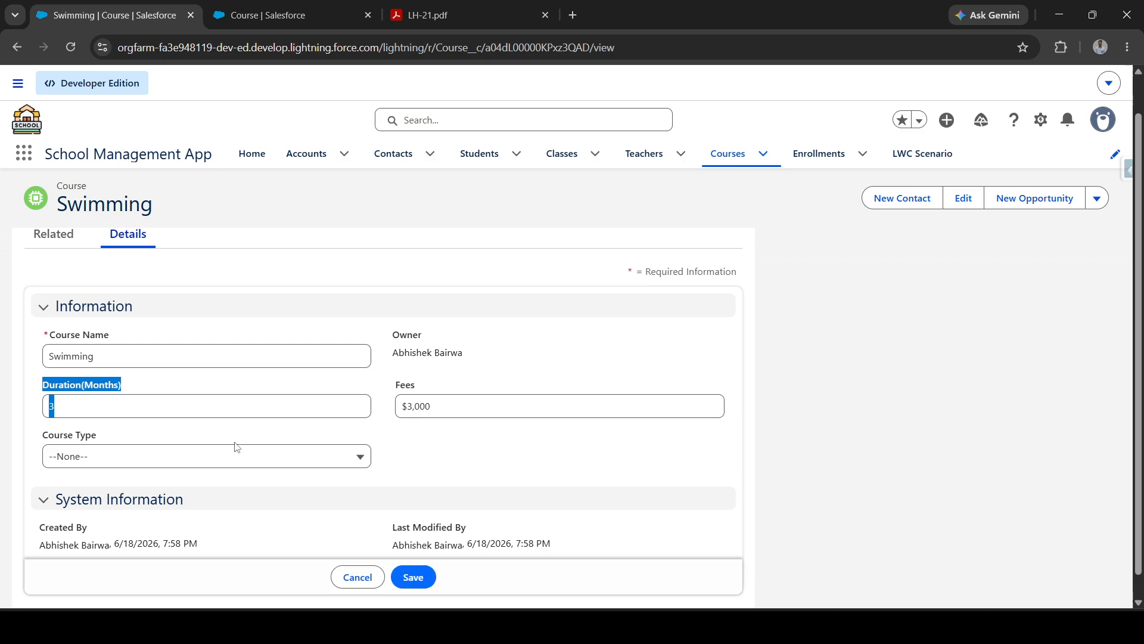
left_click(204, 459)
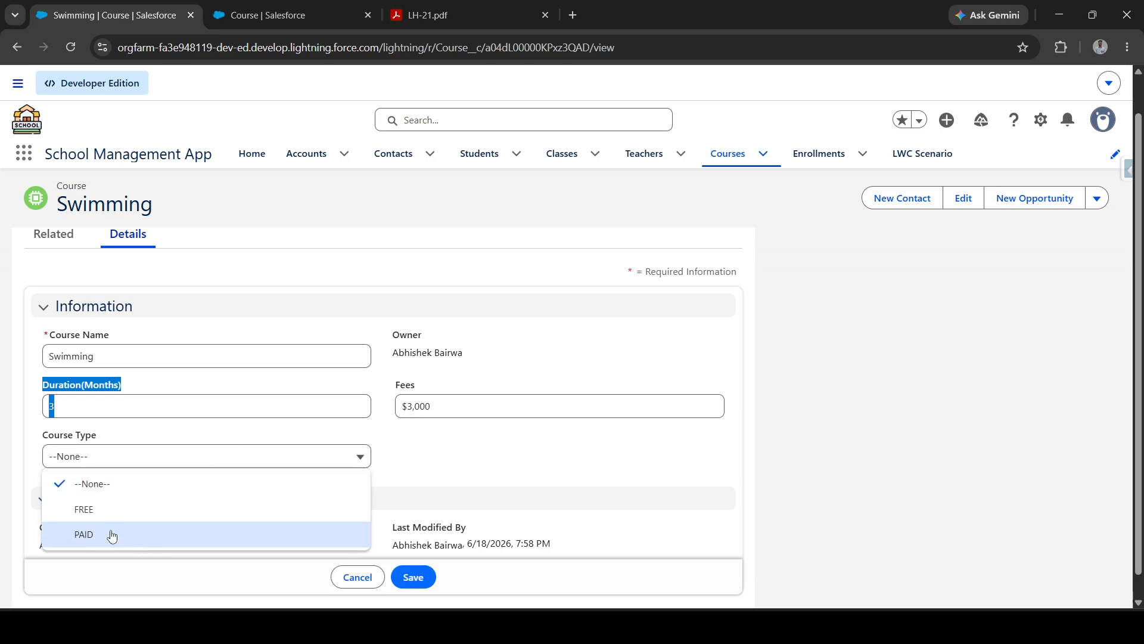
left_click(385, 478)
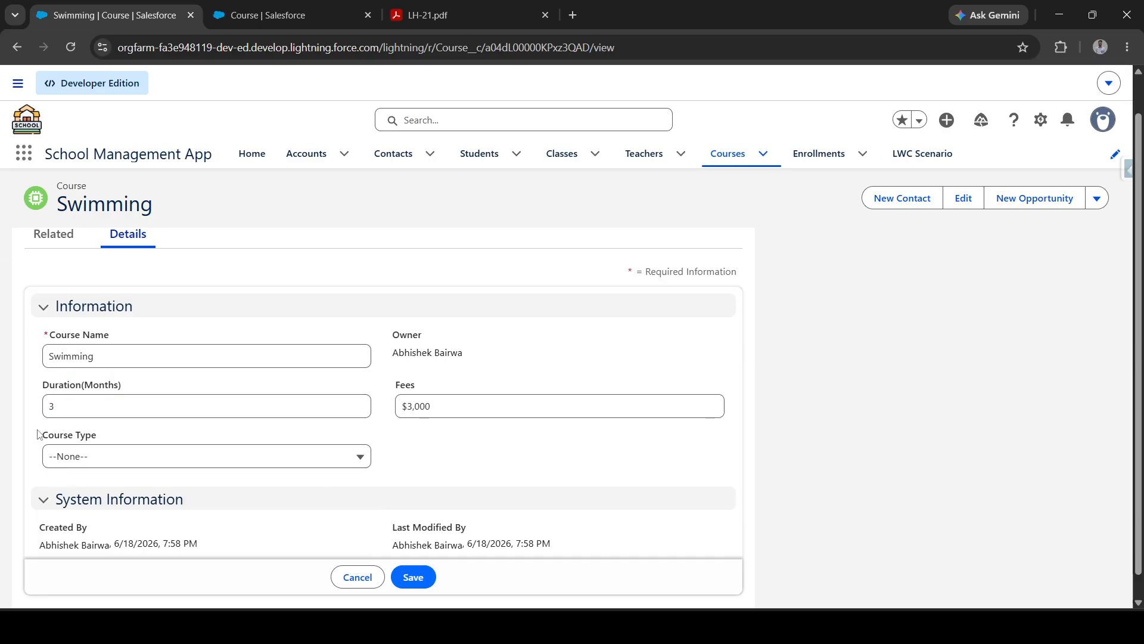
left_click_drag(37, 434, 103, 441)
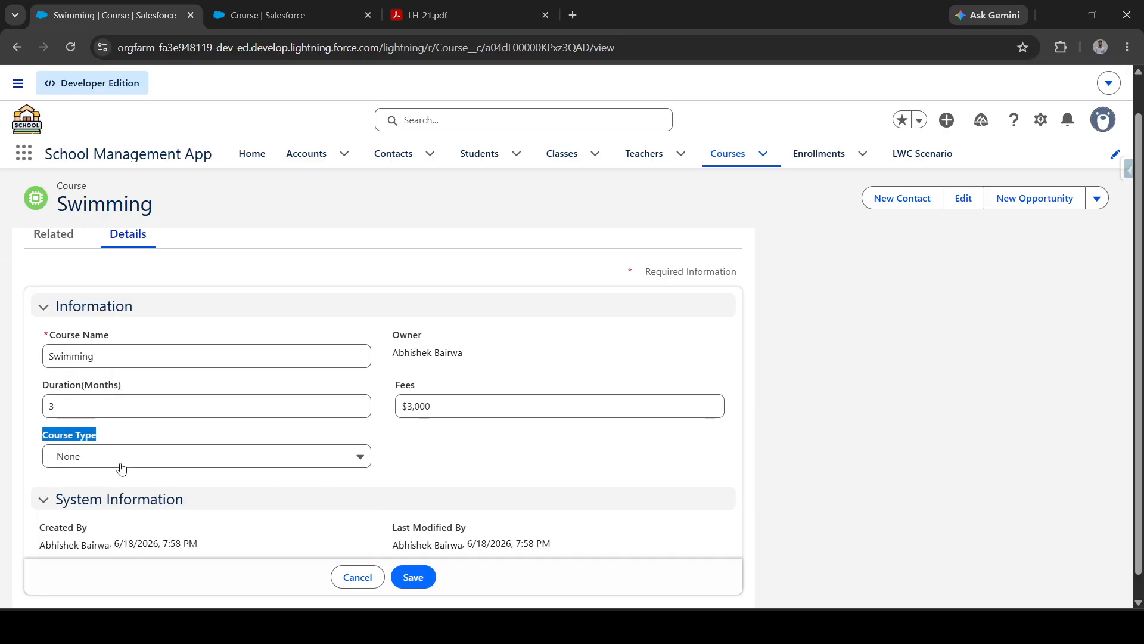
left_click(119, 463)
left_click(131, 508)
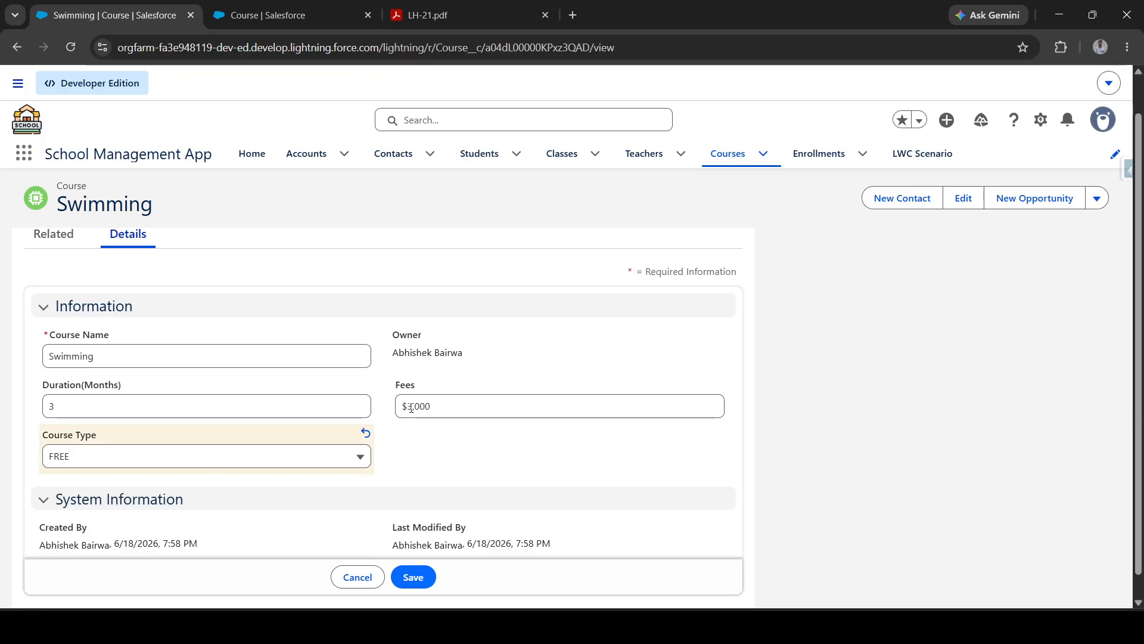
left_click_drag(394, 384, 512, 449)
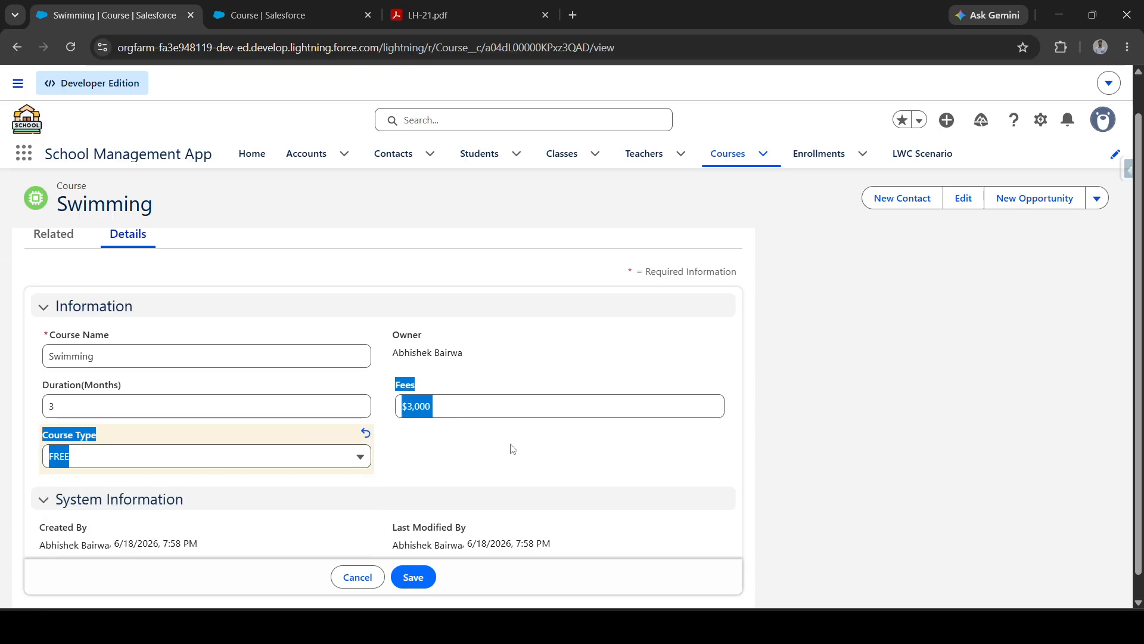
left_click(414, 577)
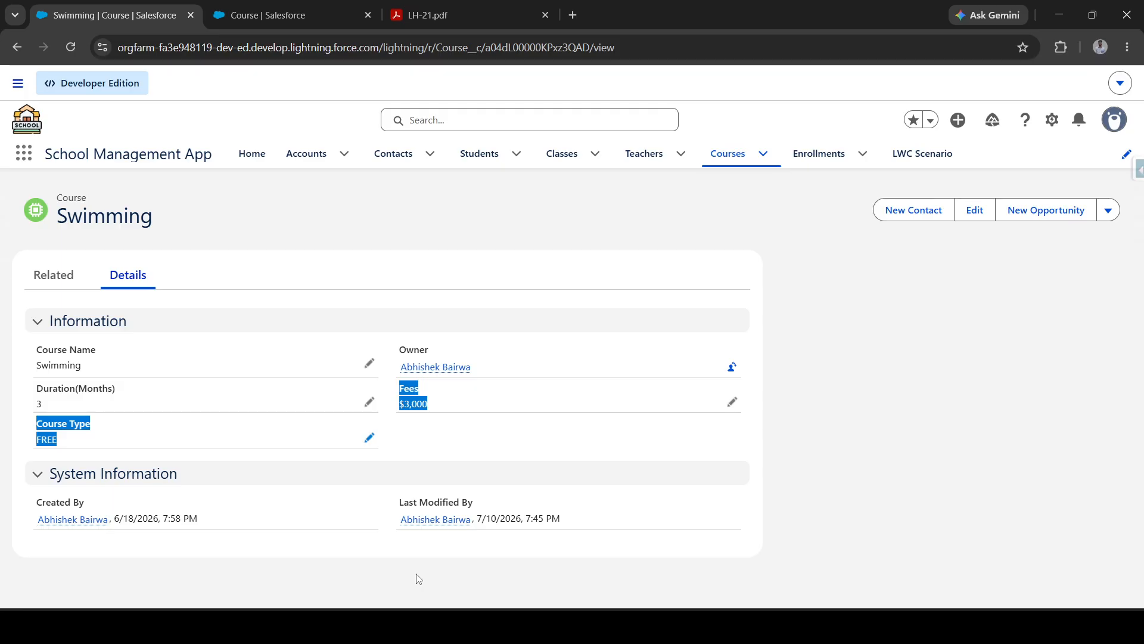
left_click(329, 428)
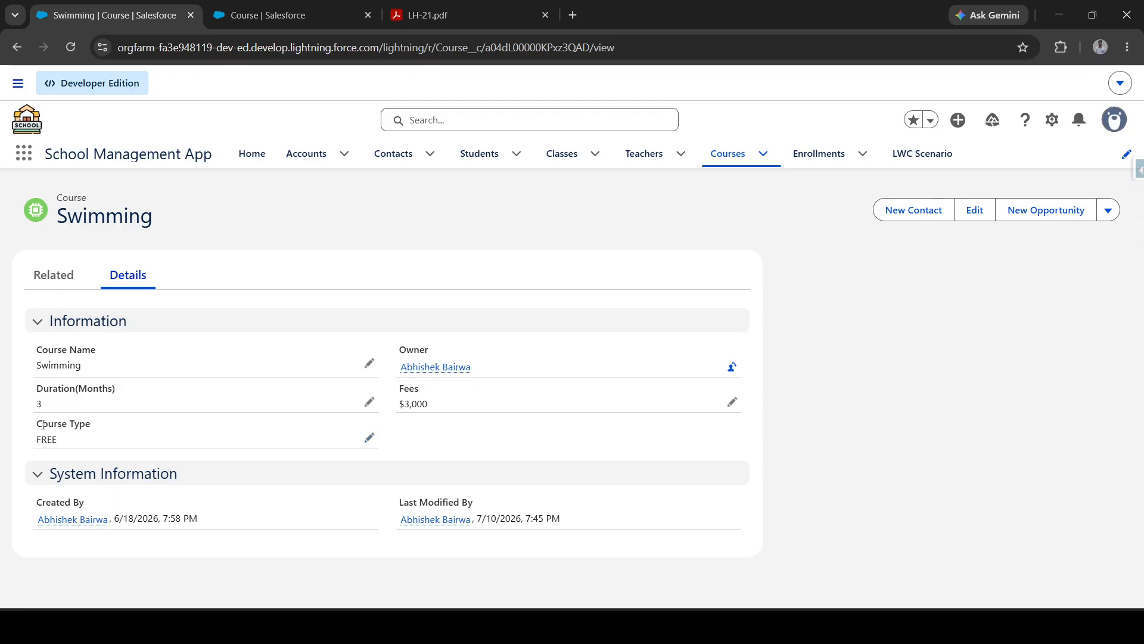
left_click_drag(42, 423, 207, 441)
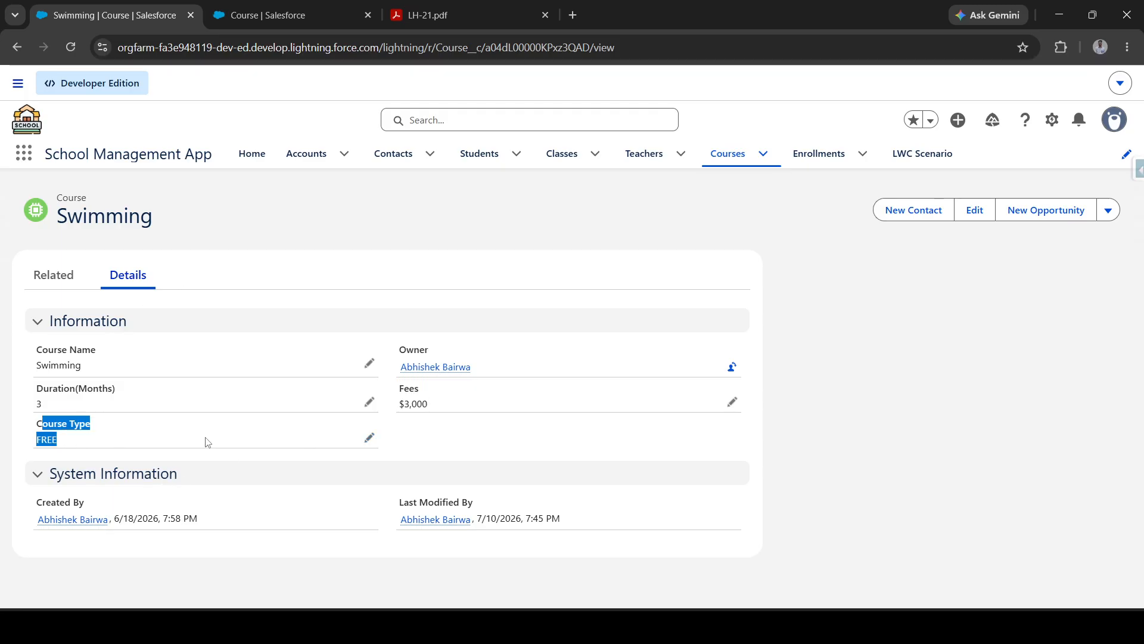
left_click(428, 406)
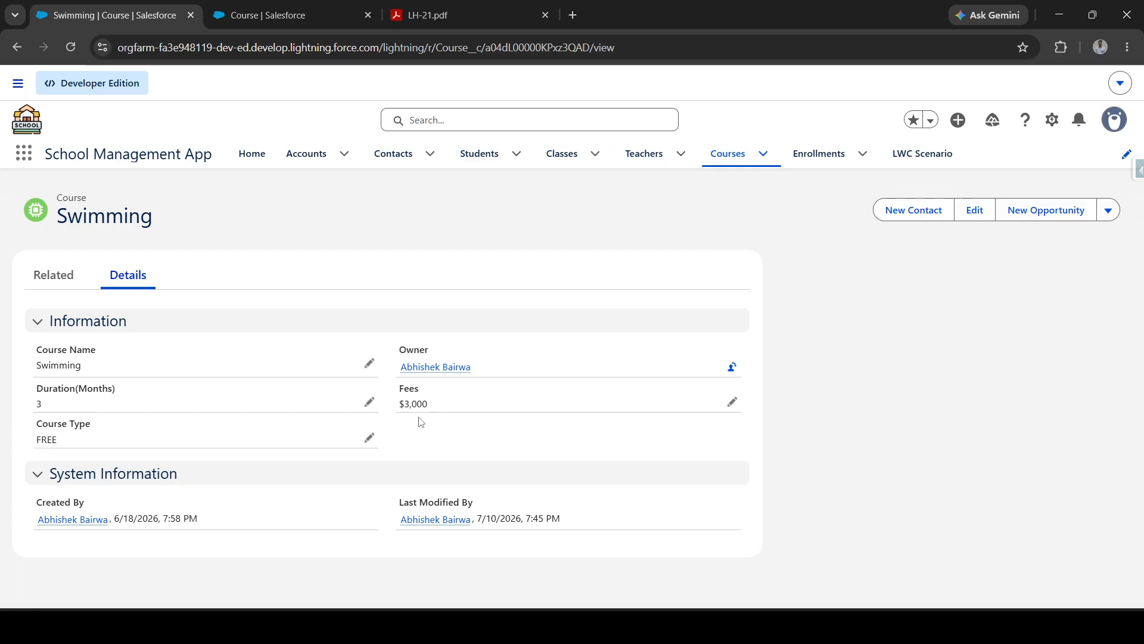
Open the Swimming course record's page for editing in Lightning App Builder and select its Record Detail component
left_click(1053, 121)
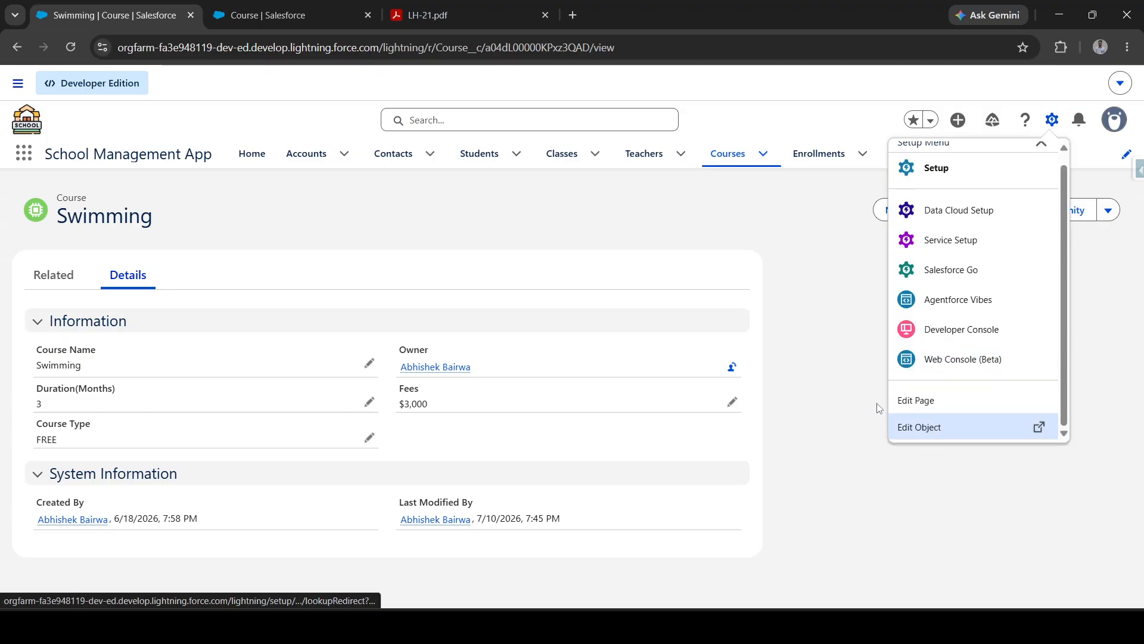
left_click(937, 416)
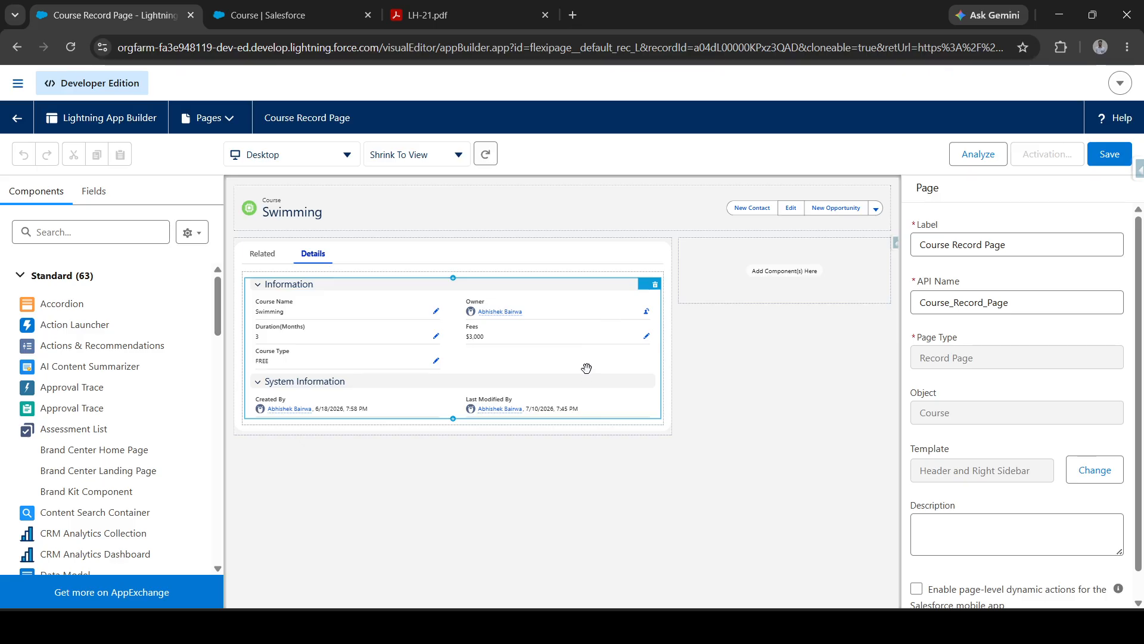
left_click(603, 337)
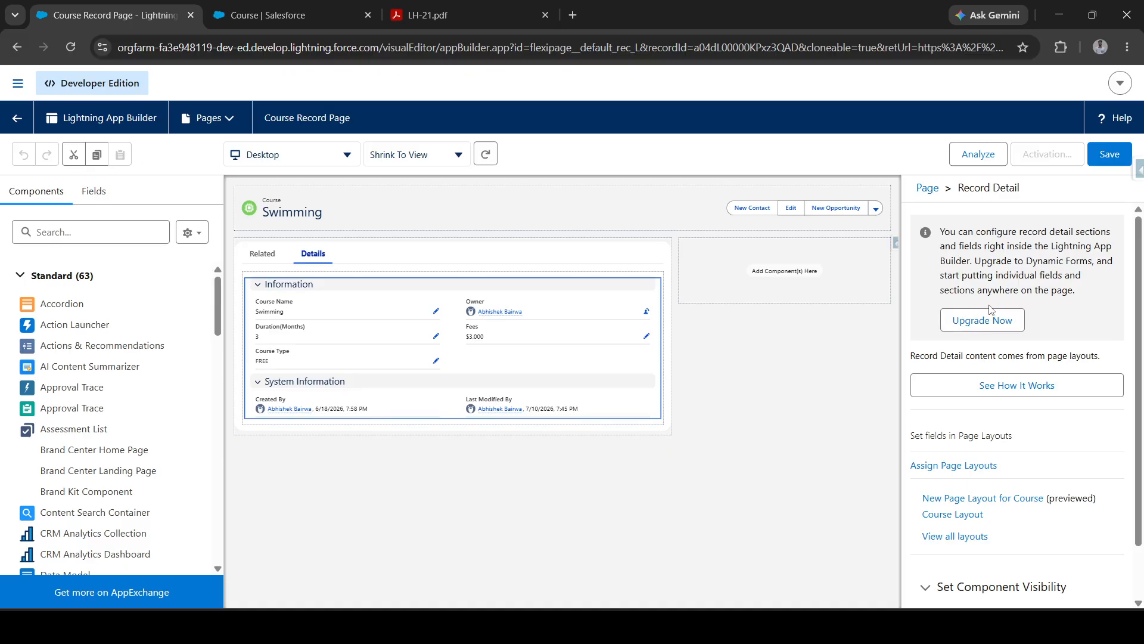
left_click(958, 317)
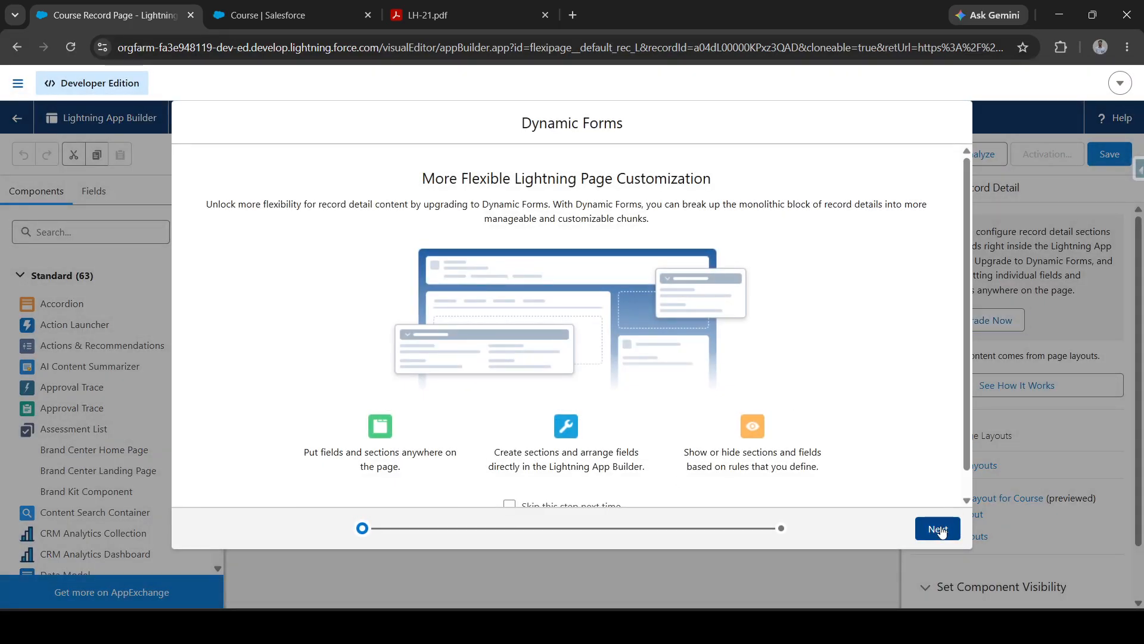
left_click(941, 532)
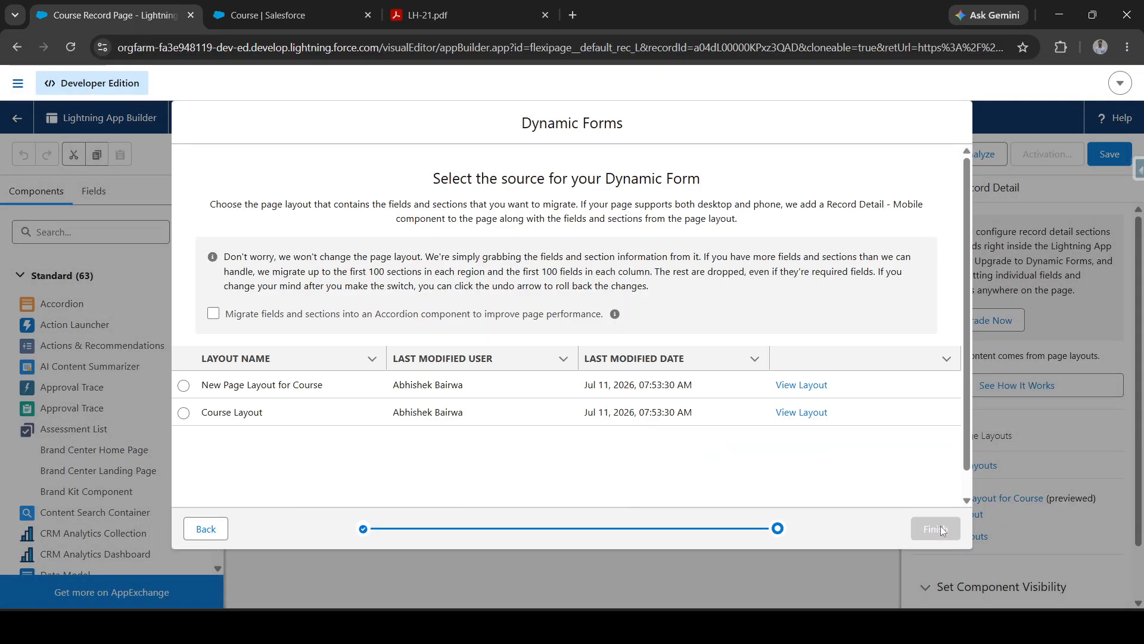
left_click(184, 413)
left_click(221, 387)
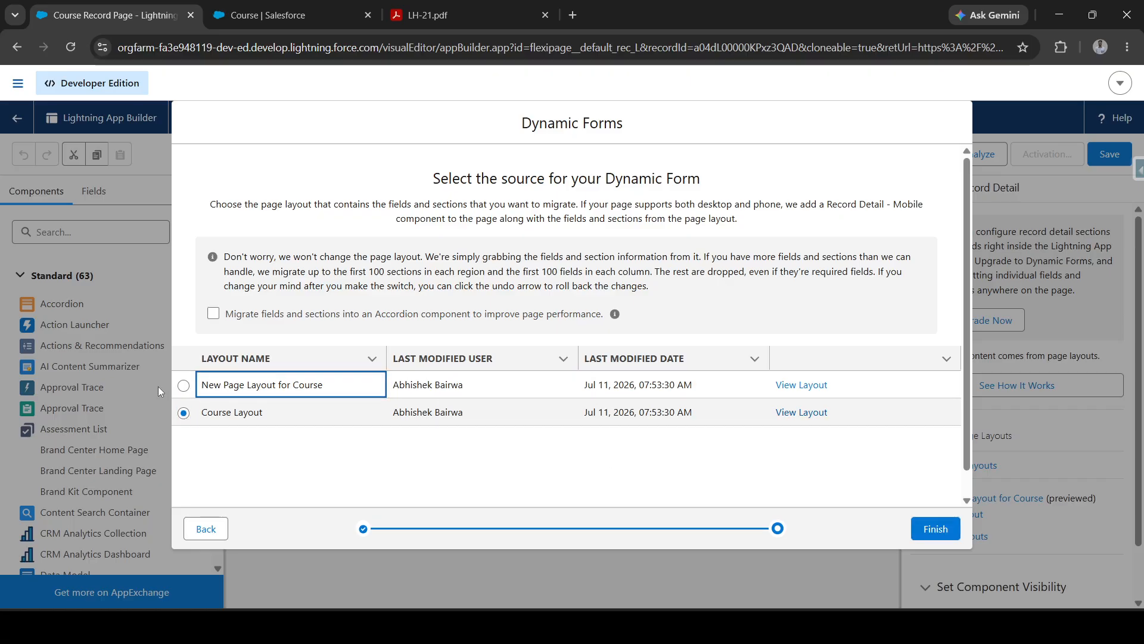
left_click(185, 386)
left_click(184, 385)
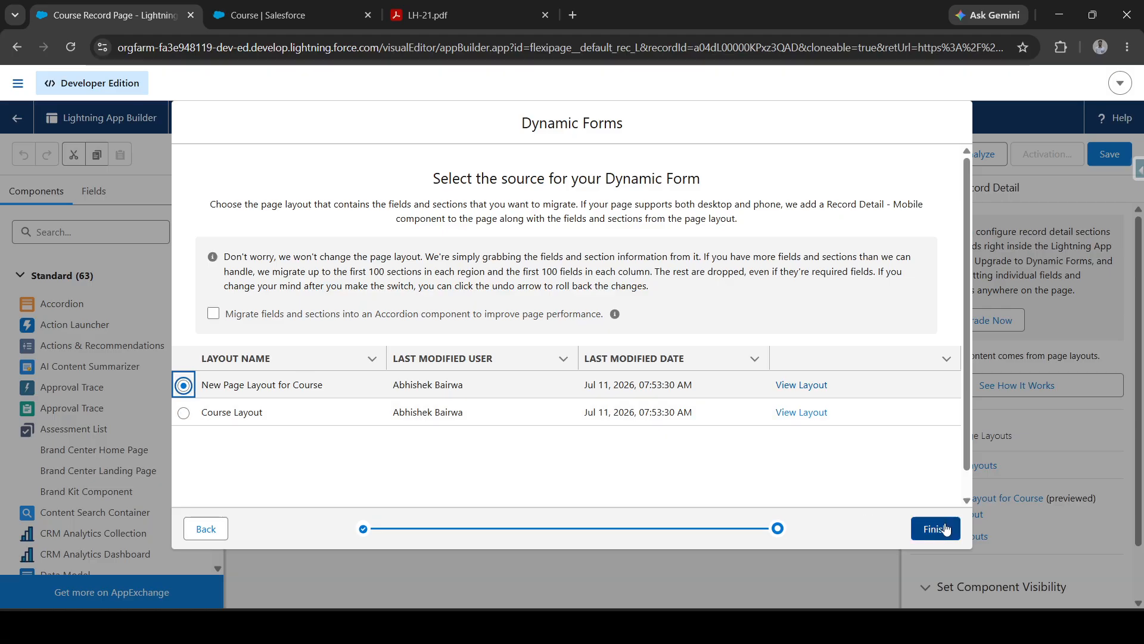
left_click(191, 529)
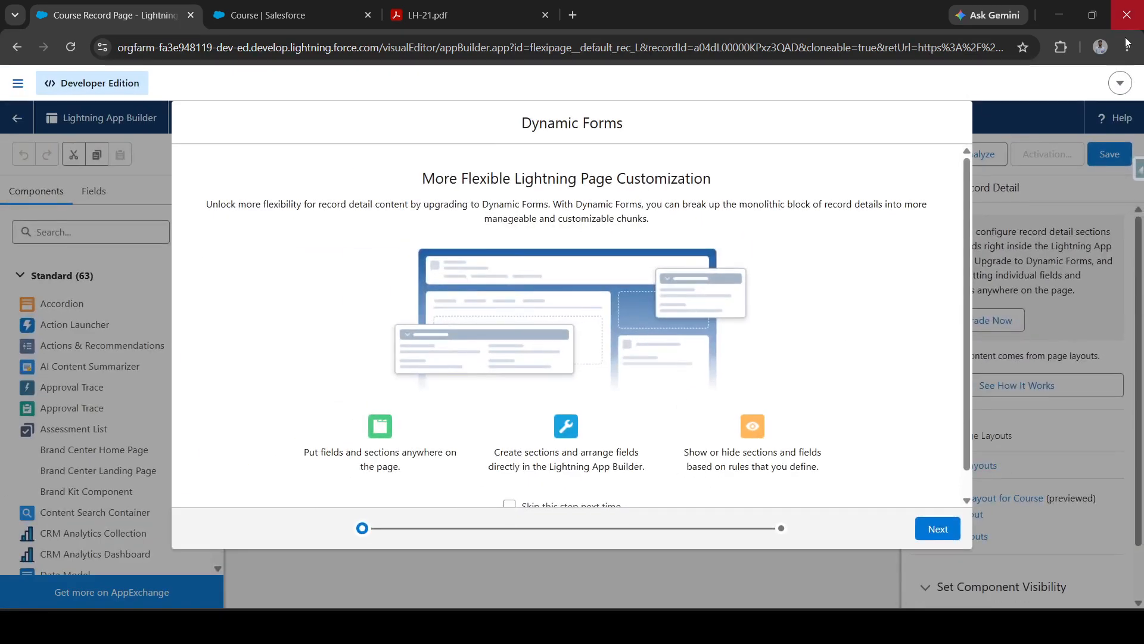
left_click(1127, 47)
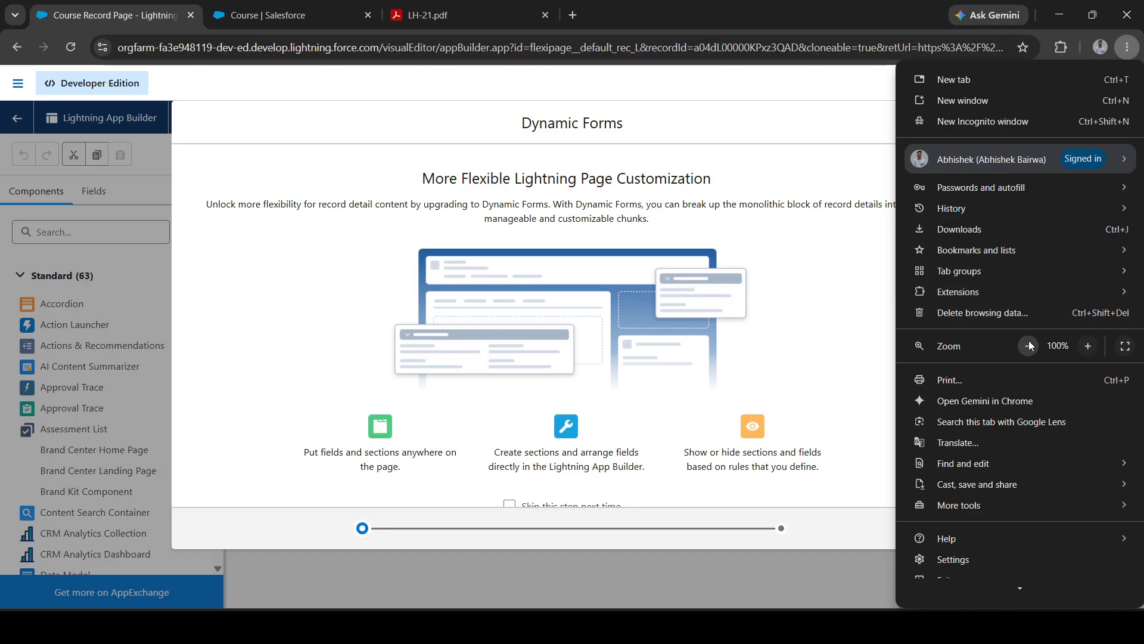
left_click(1030, 346)
left_click(1030, 346)
left_click(874, 117)
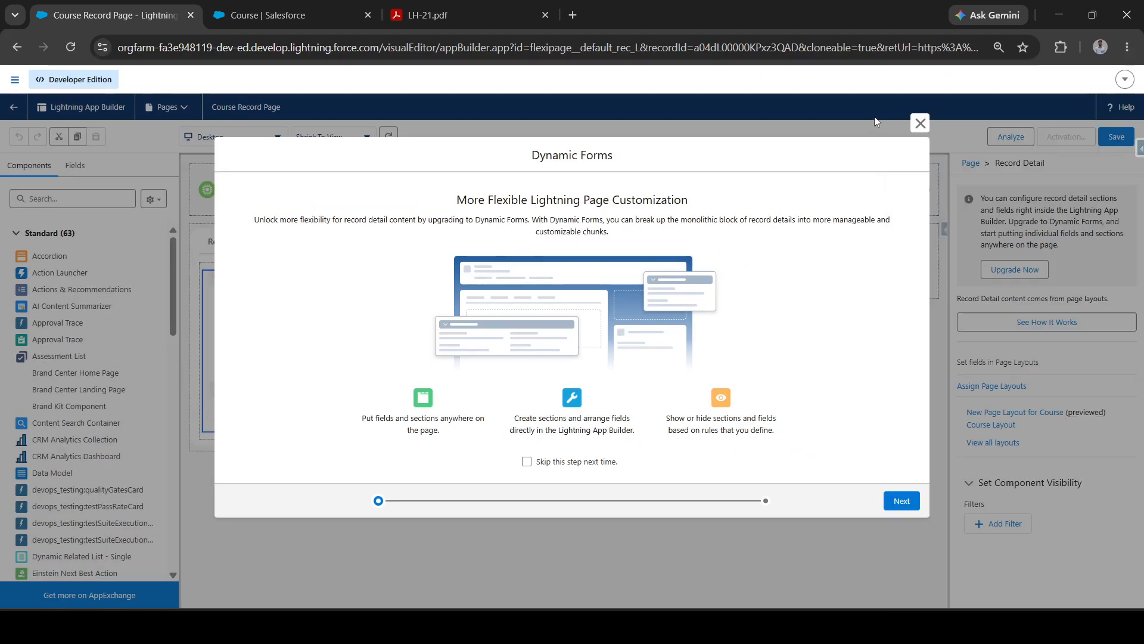
left_click(919, 124)
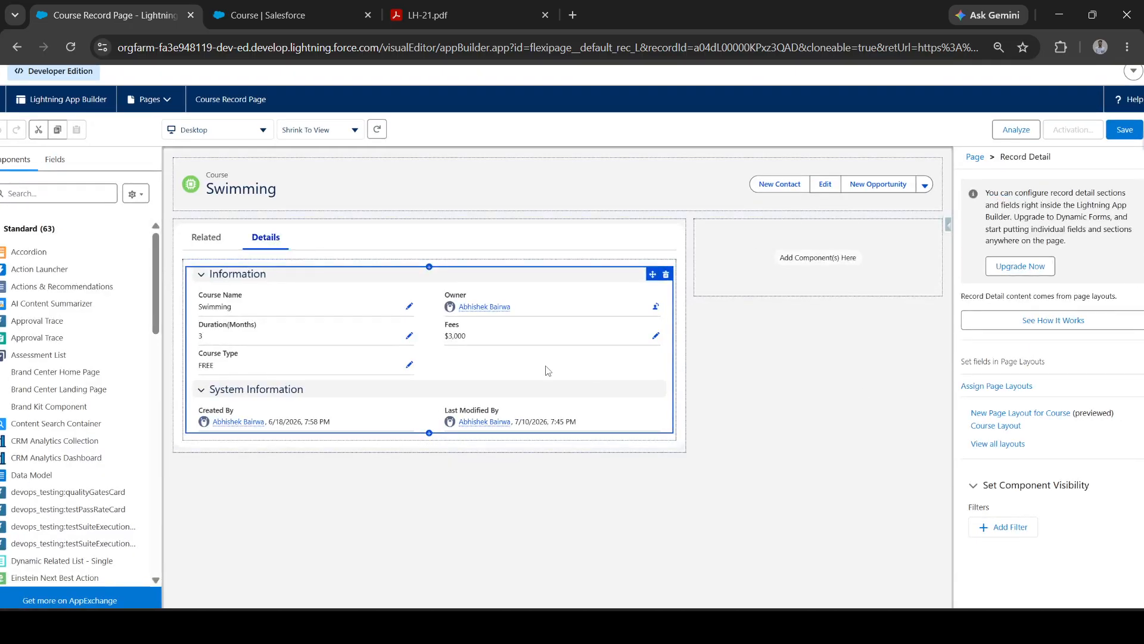
Upgrade Record Detail to Dynamic Forms with New Page Layout for Course as the source, choosing to skip the introduction next time
left_click(1023, 273)
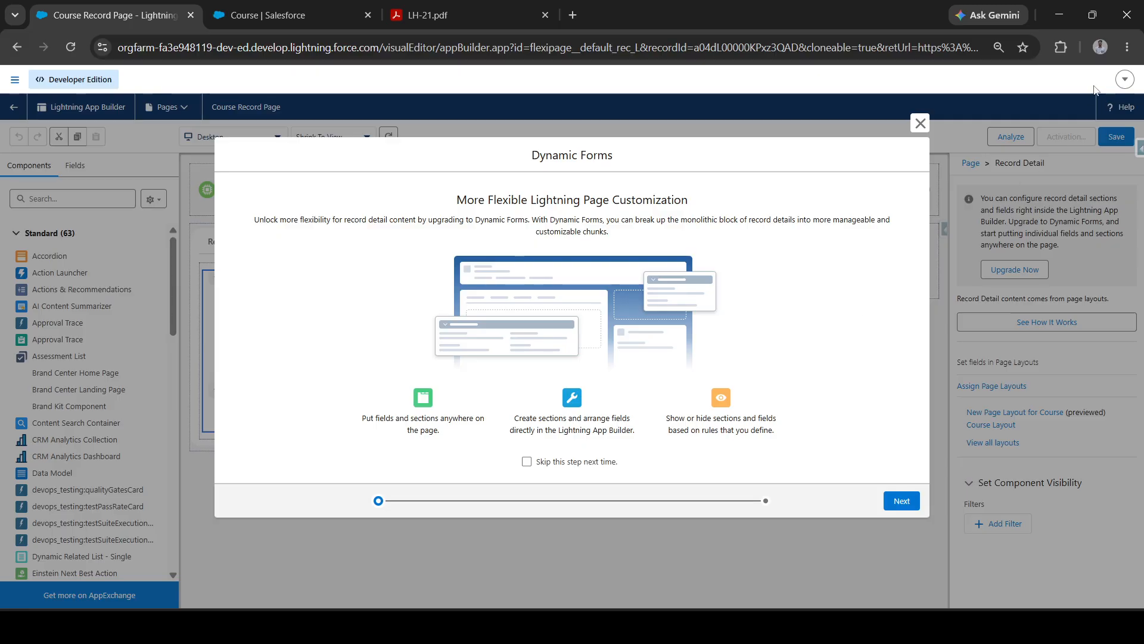
left_click(1127, 47)
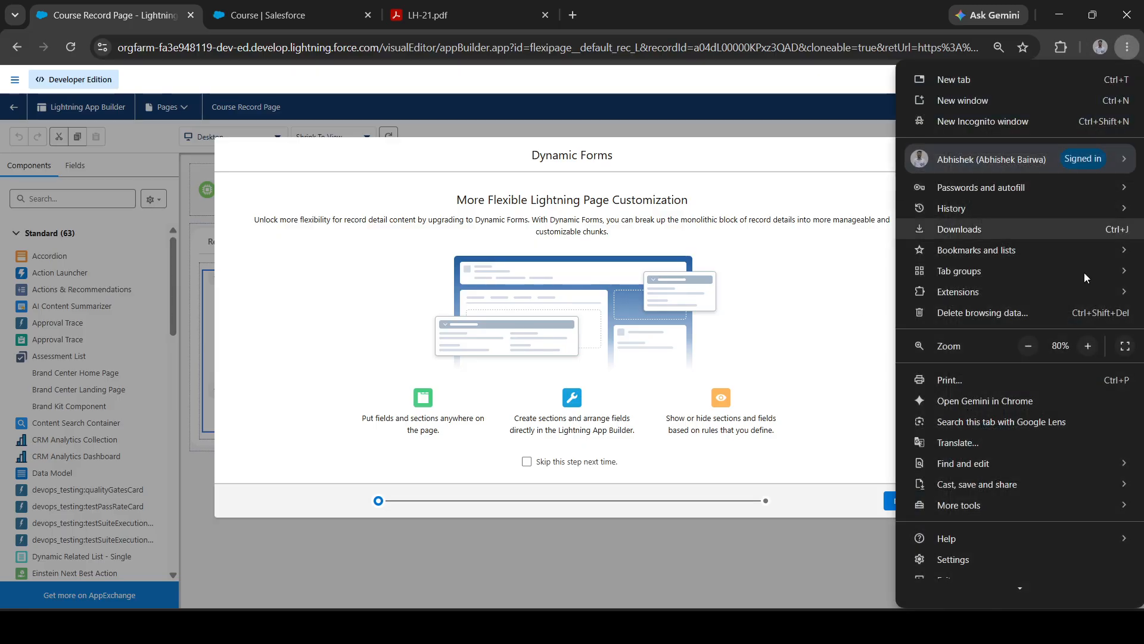
left_click(1087, 345)
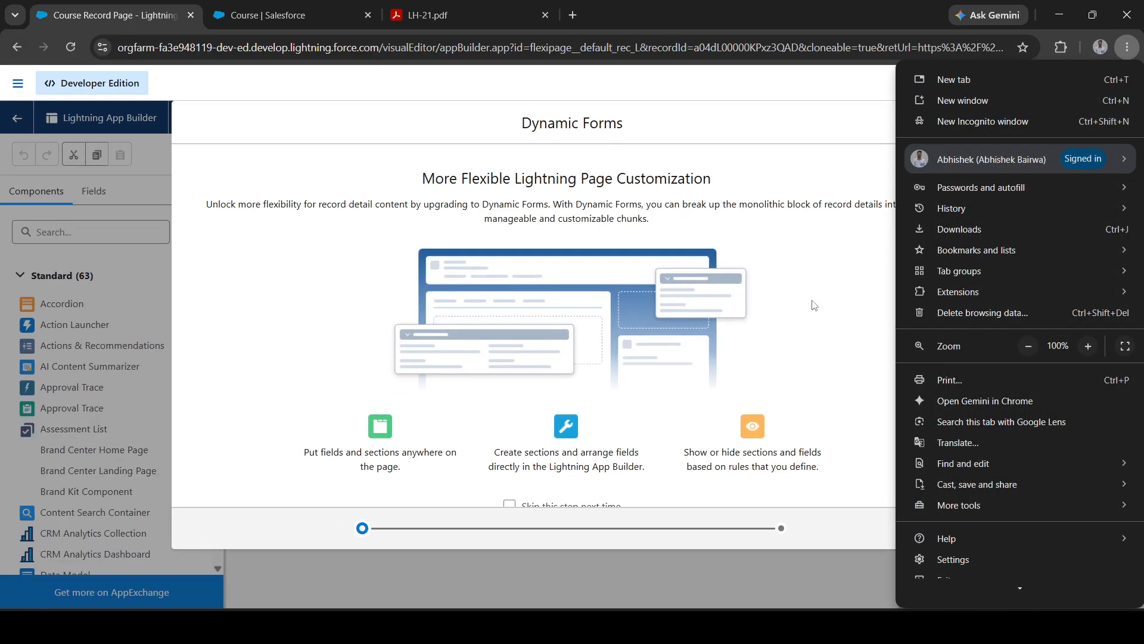
key("Escape")
scroll(522, 424, "down", 1)
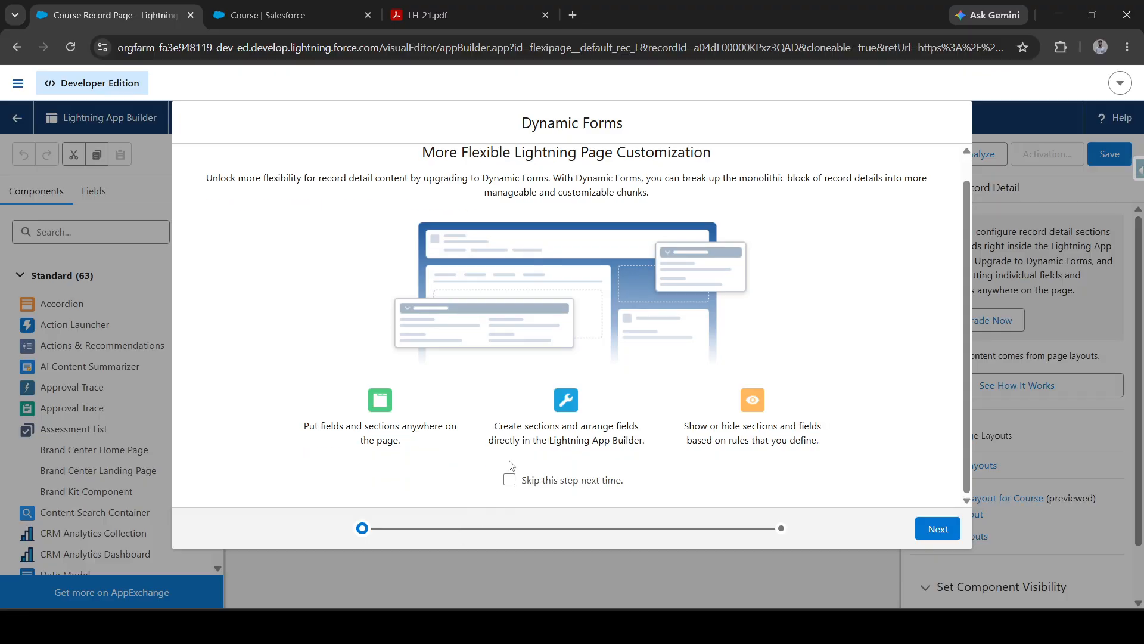
left_click(509, 480)
left_click(938, 529)
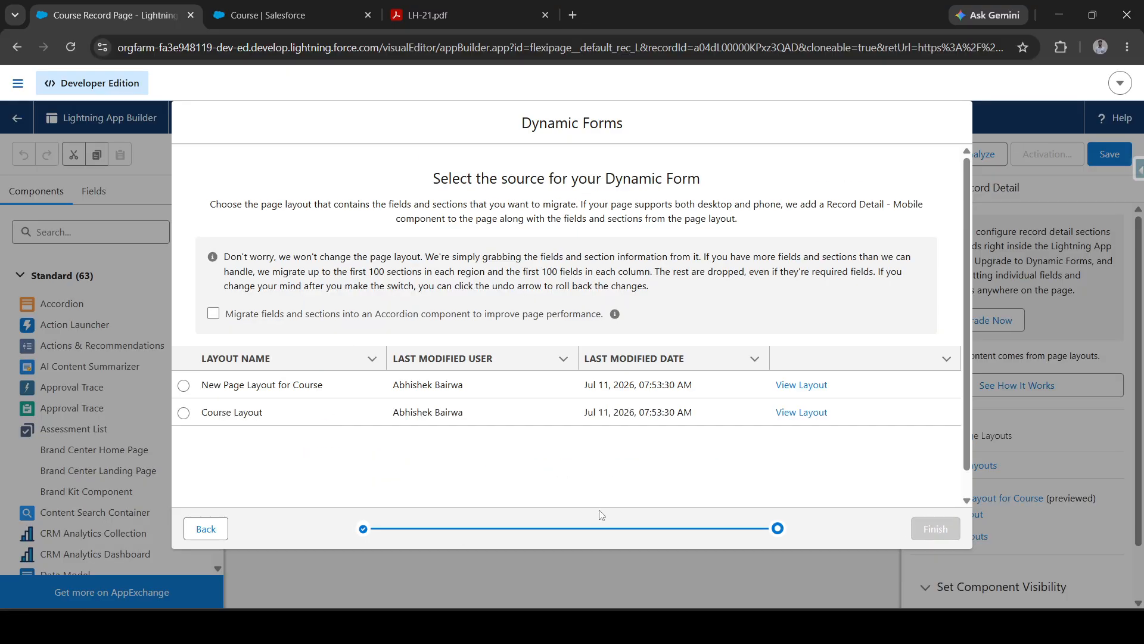
left_click(183, 386)
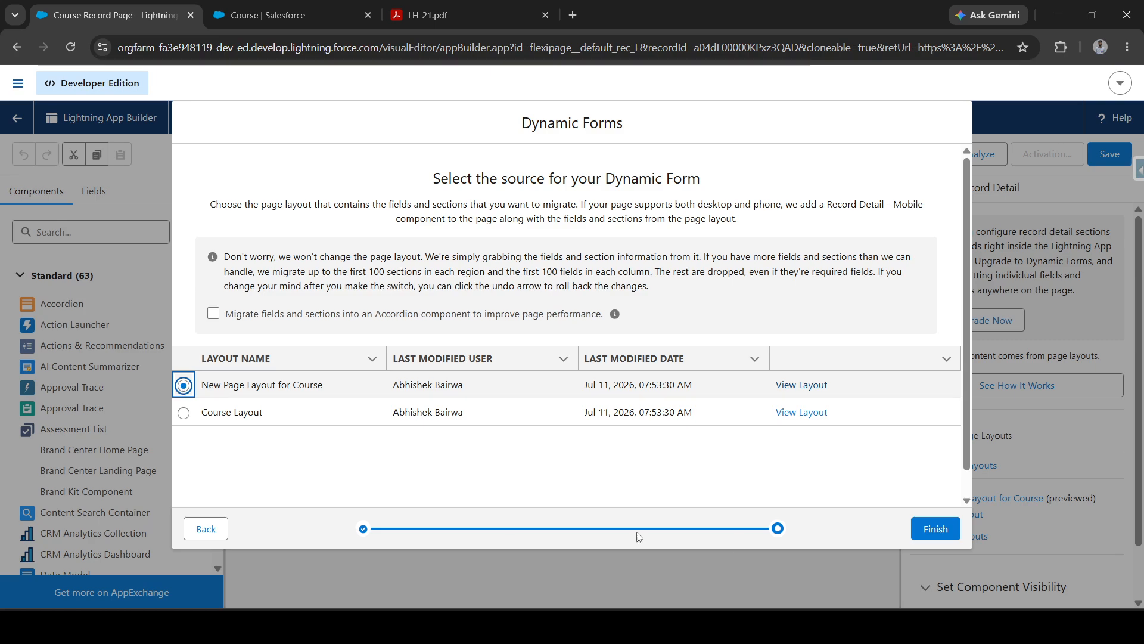
left_click(923, 535)
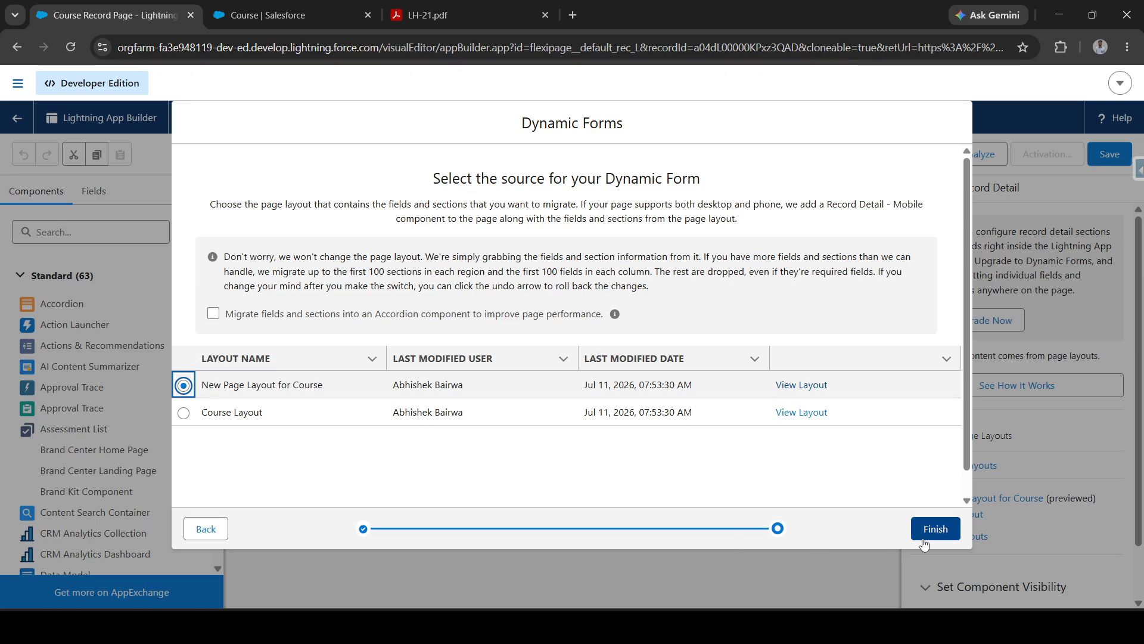
left_click(949, 538)
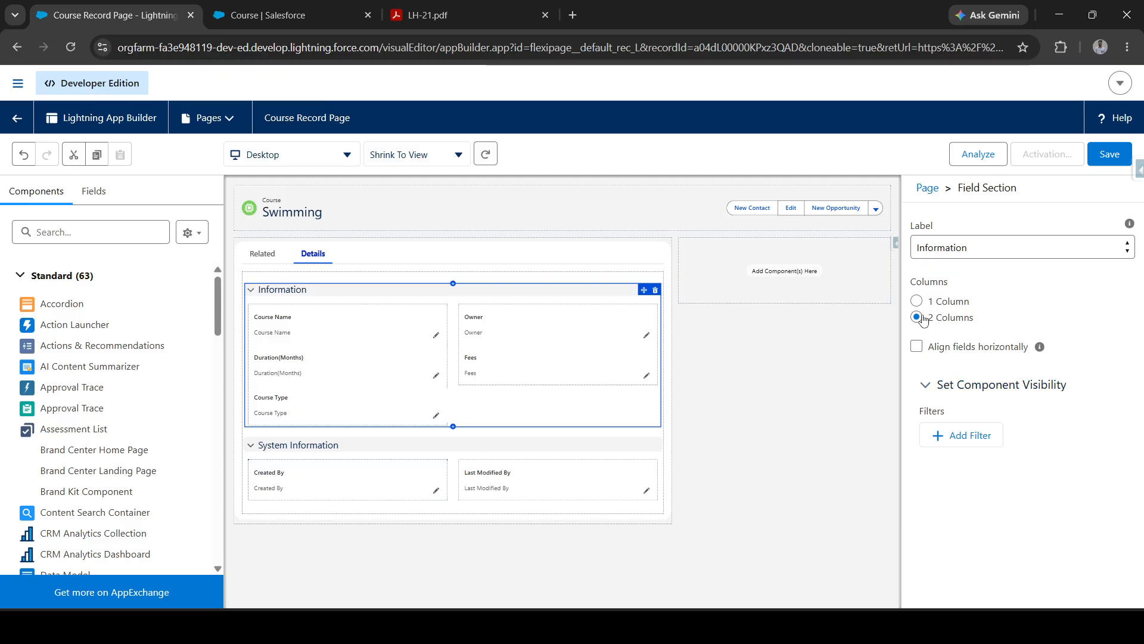
View the Information section's label choices, try its one-column layout, and set it back to 2 Columns
left_click(975, 249)
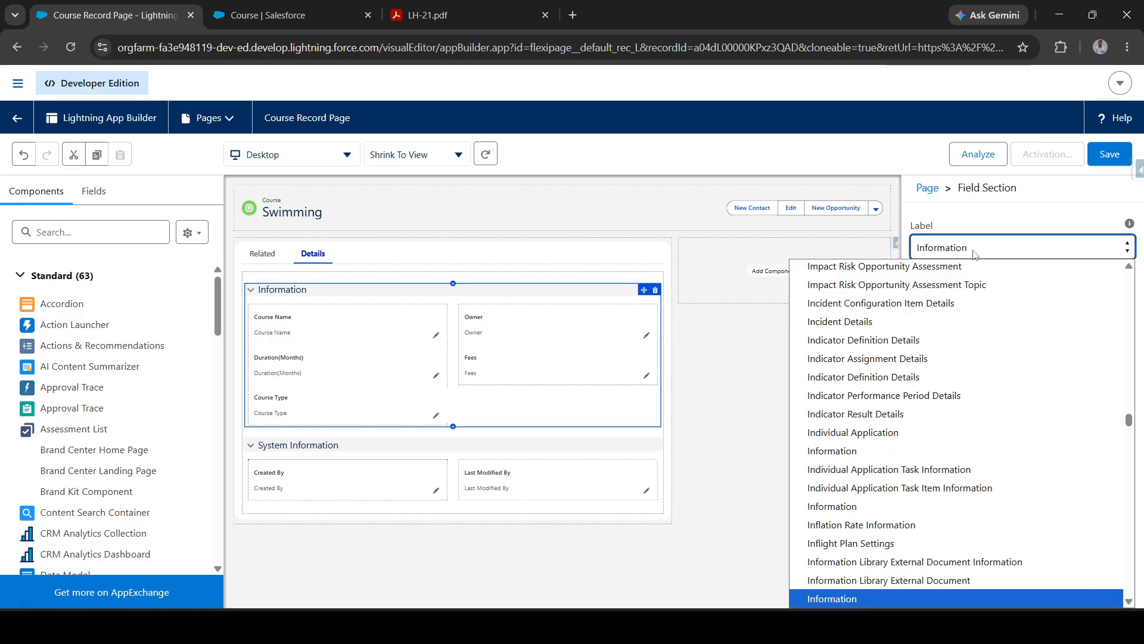
left_click(986, 234)
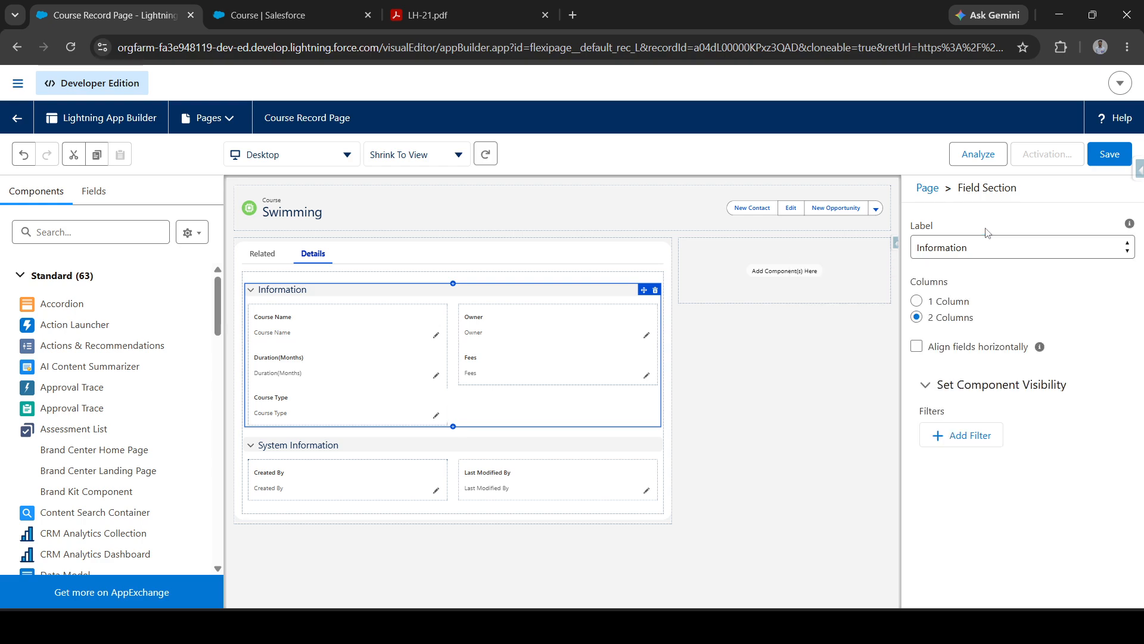
left_click(922, 306)
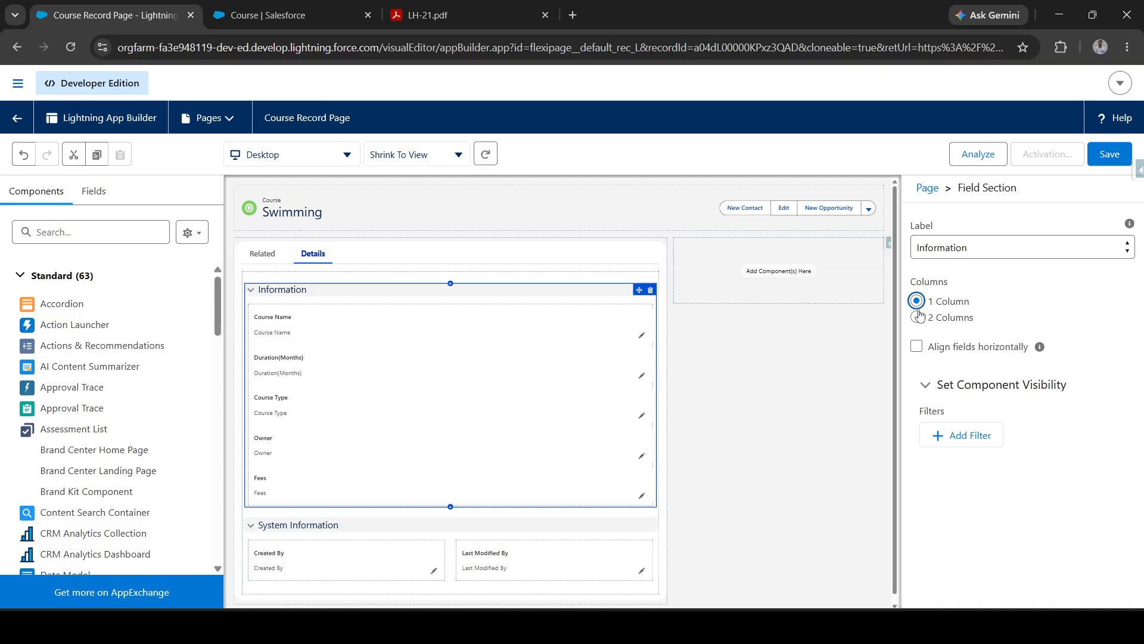
left_click(918, 319)
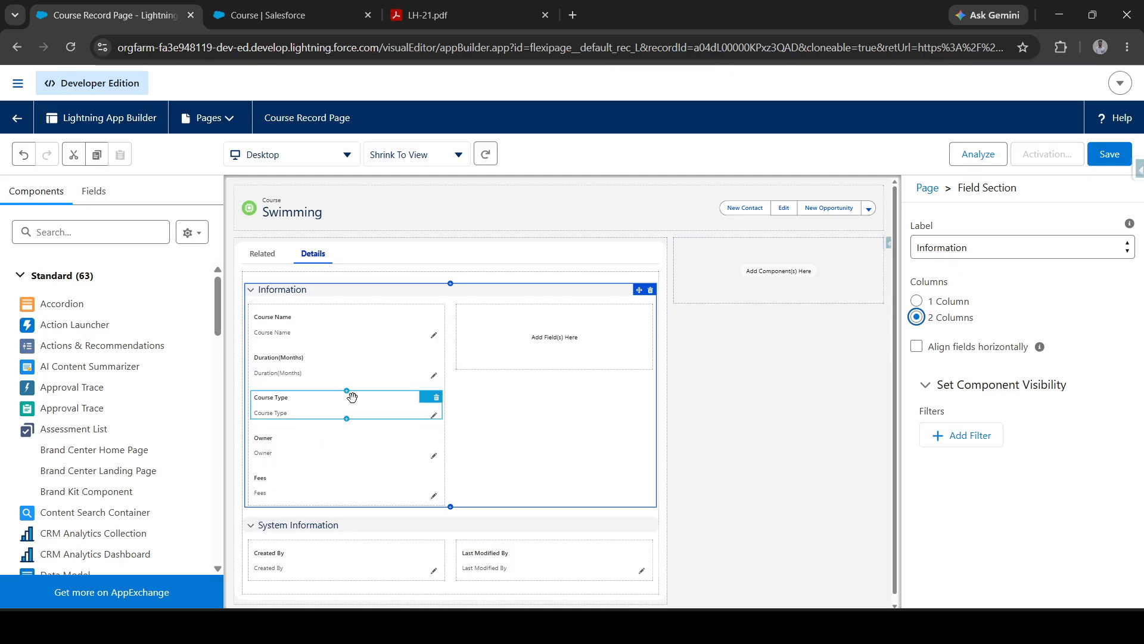
Move the Course Type and Duration(Months) fields into the Information section's empty second column
left_click_drag(354, 404, 521, 329)
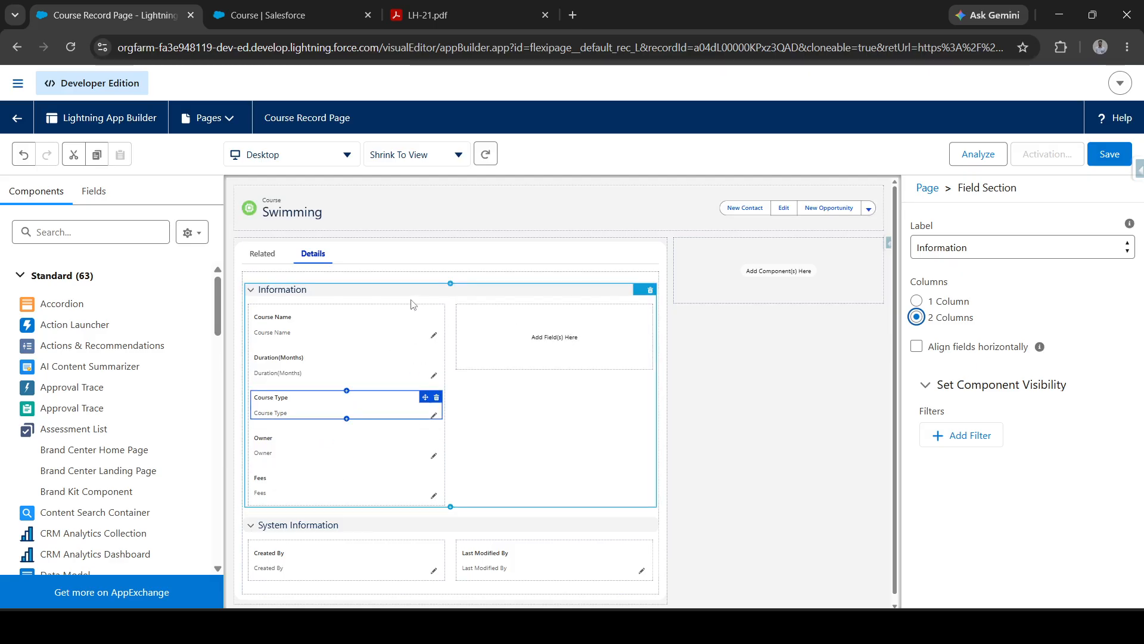
left_click(916, 347)
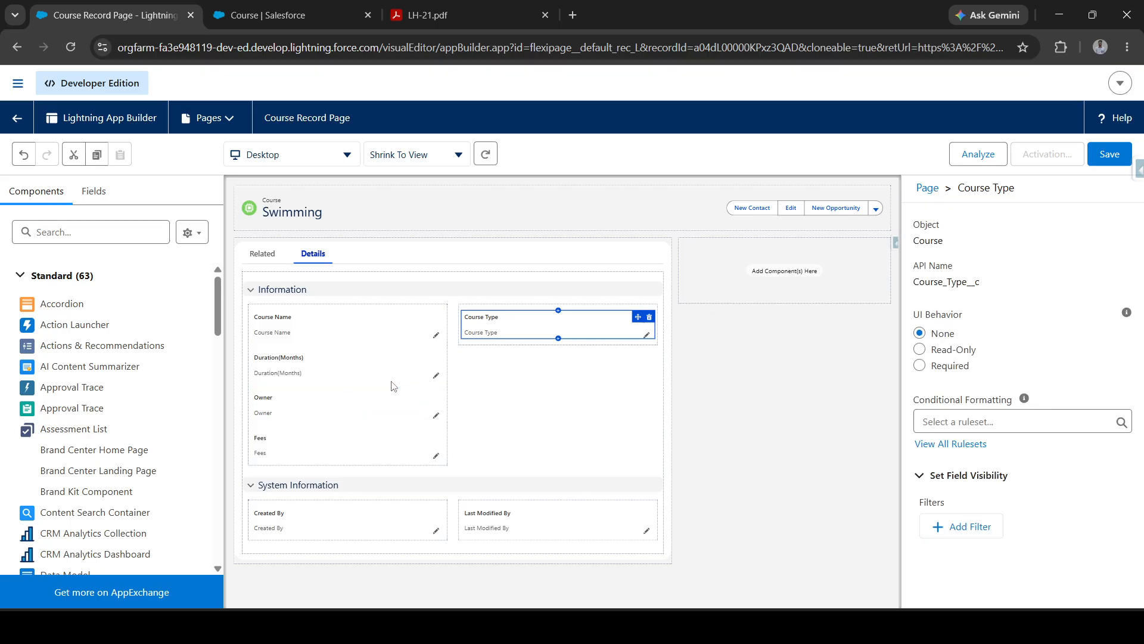
left_click(418, 375)
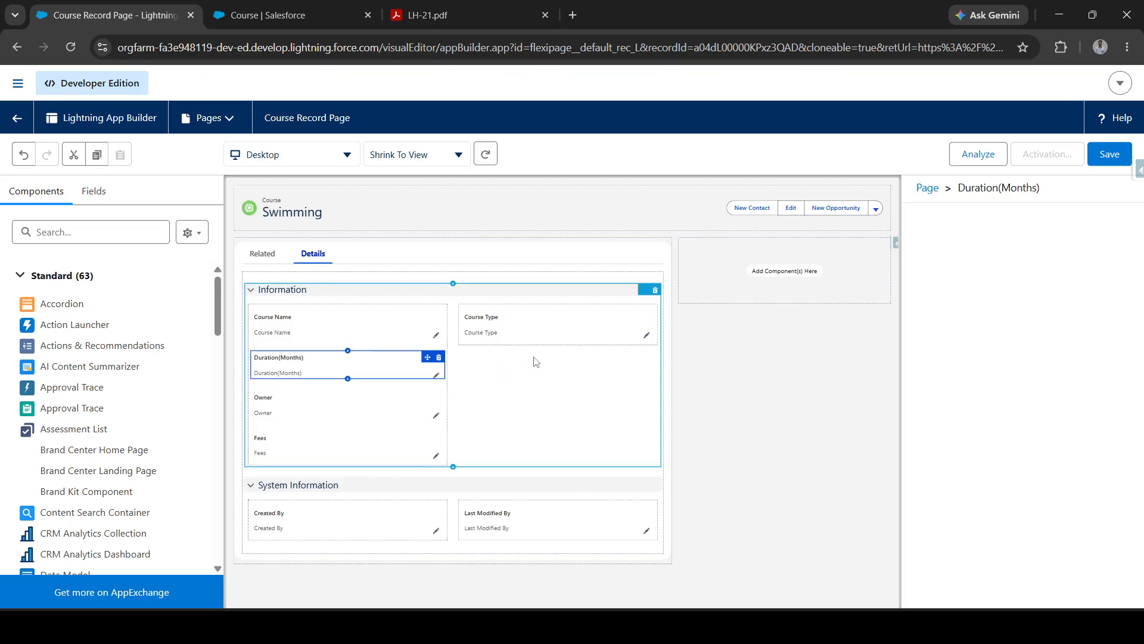
left_click_drag(394, 360, 560, 336)
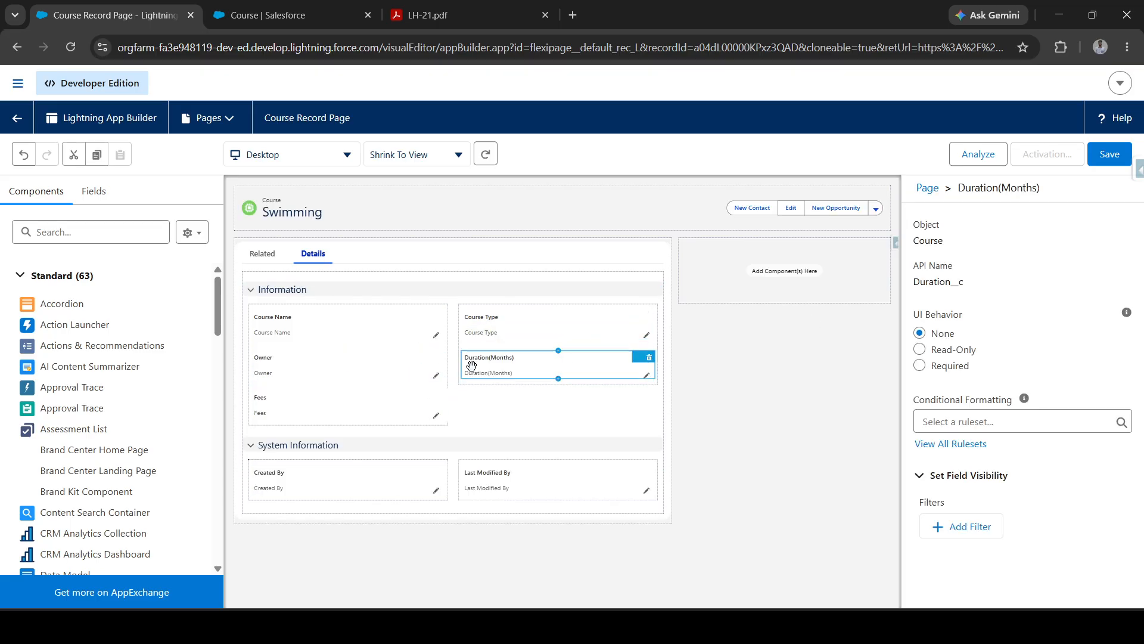
Return Course Type to the first column below Fees and place Owner under Duration(Months) in the second column
left_click(314, 402)
left_click_drag(349, 404, 355, 404)
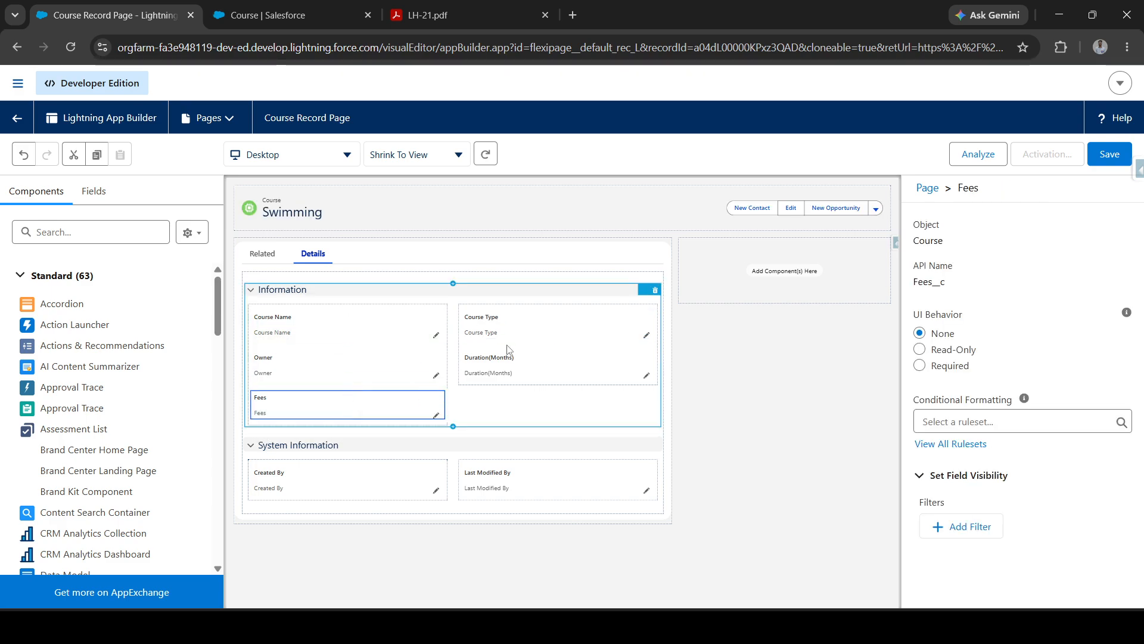
left_click_drag(503, 324, 317, 426)
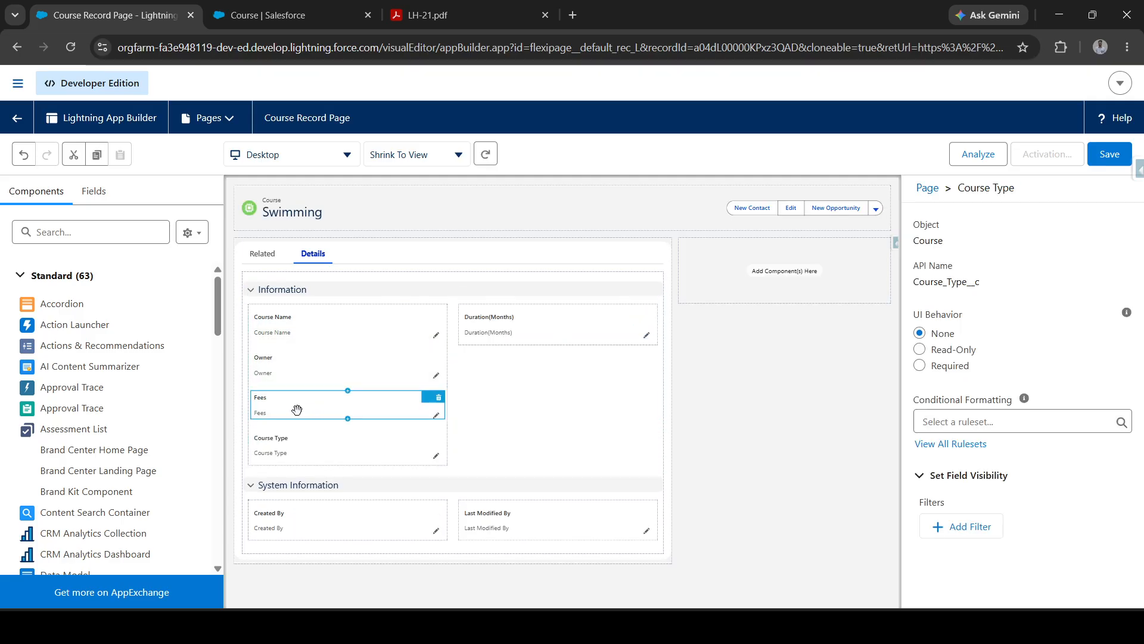
left_click_drag(306, 365, 525, 351)
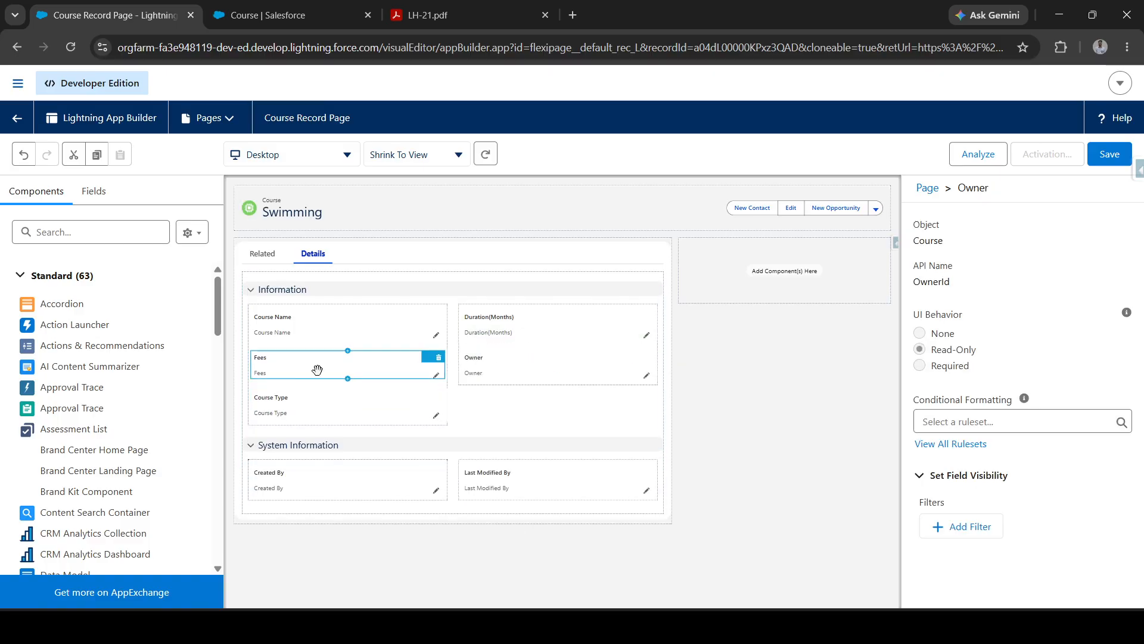
Reorder the Information section's first column so that Fees sits directly below Course Type
left_click_drag(317, 368, 386, 362)
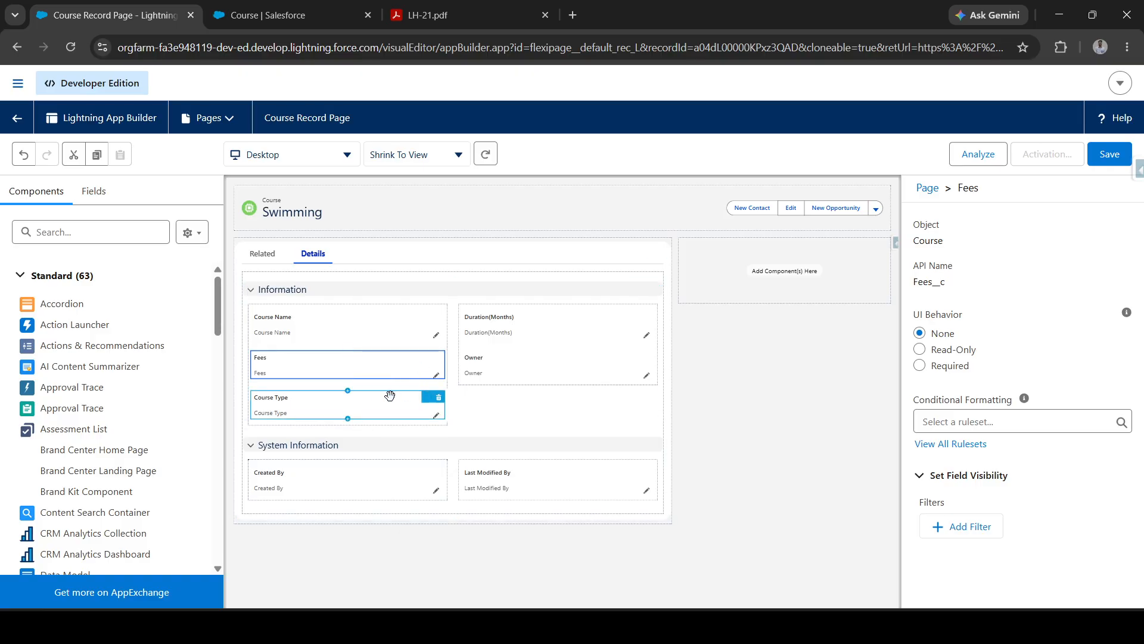
left_click_drag(390, 396, 389, 357)
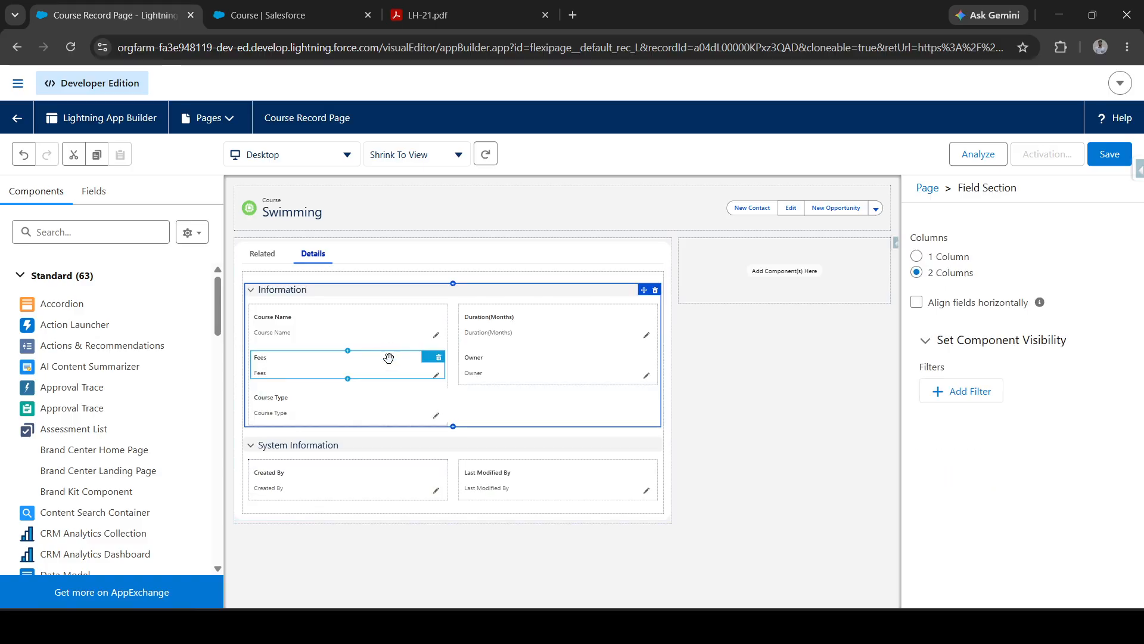
left_click(337, 403)
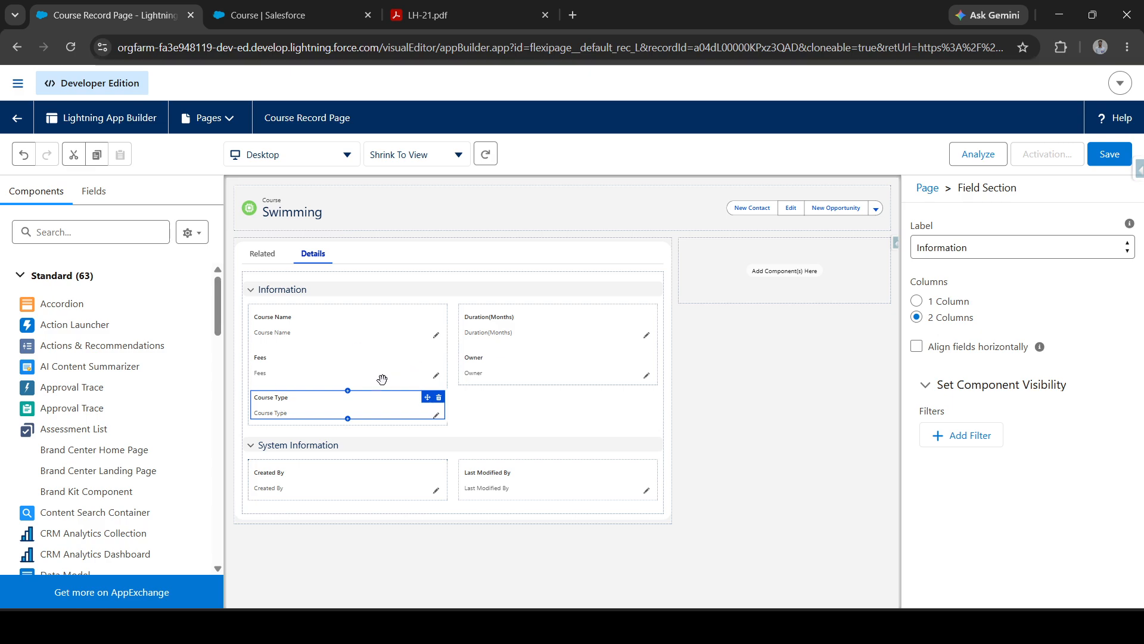
left_click(570, 366)
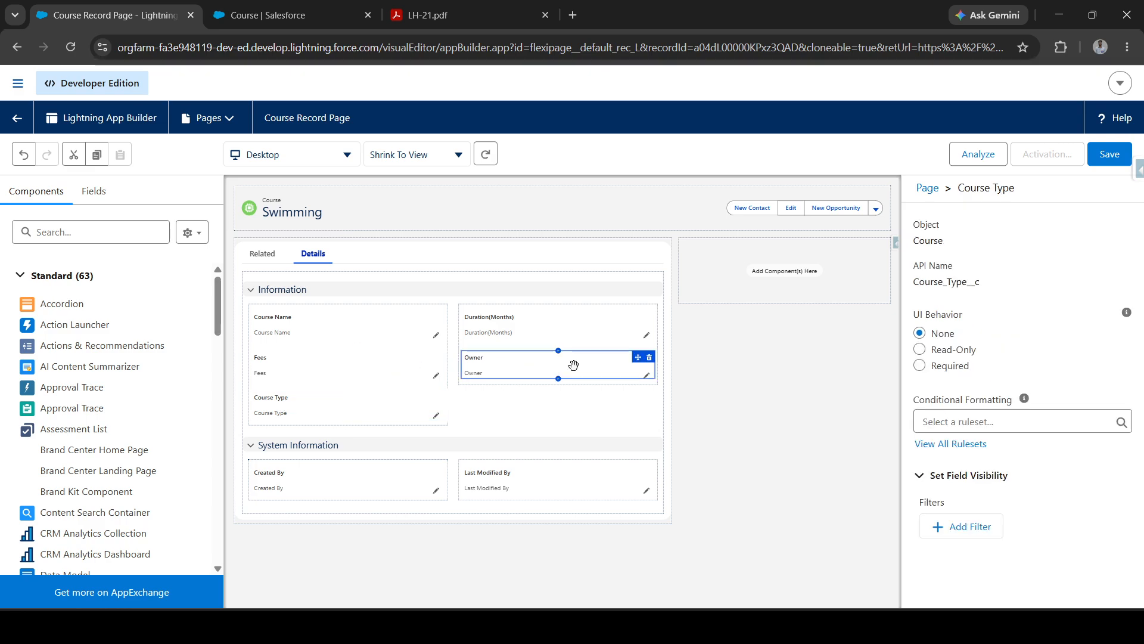
left_click(384, 374)
left_click_drag(384, 374, 388, 405)
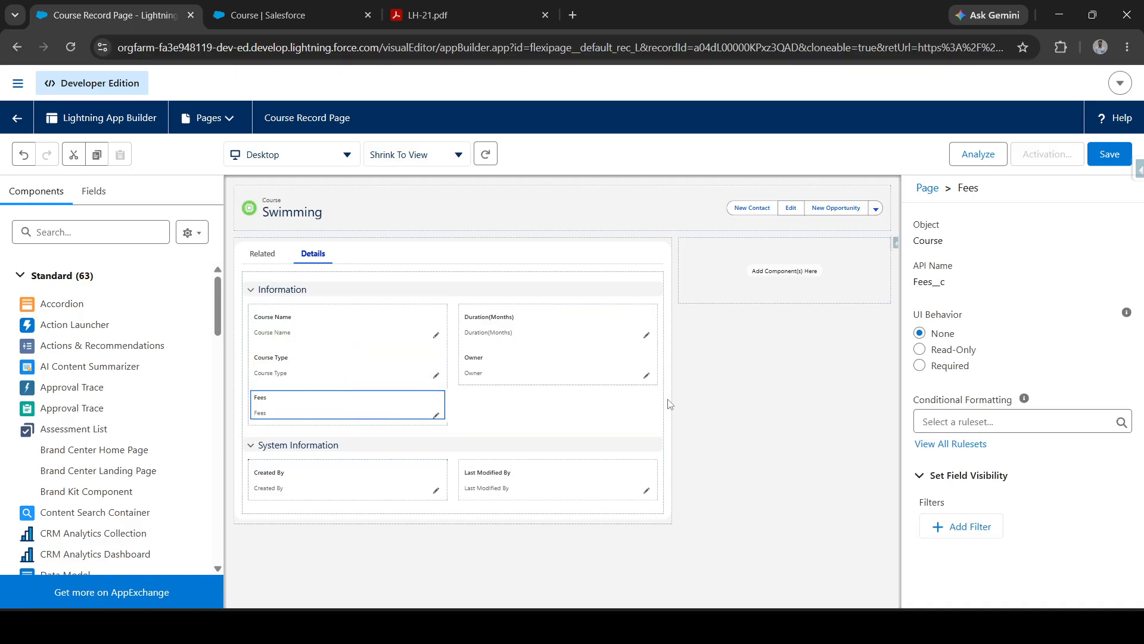
Add a visibility filter to the Fees field so it displays when the record's Course Type equals PAID
left_click(591, 403)
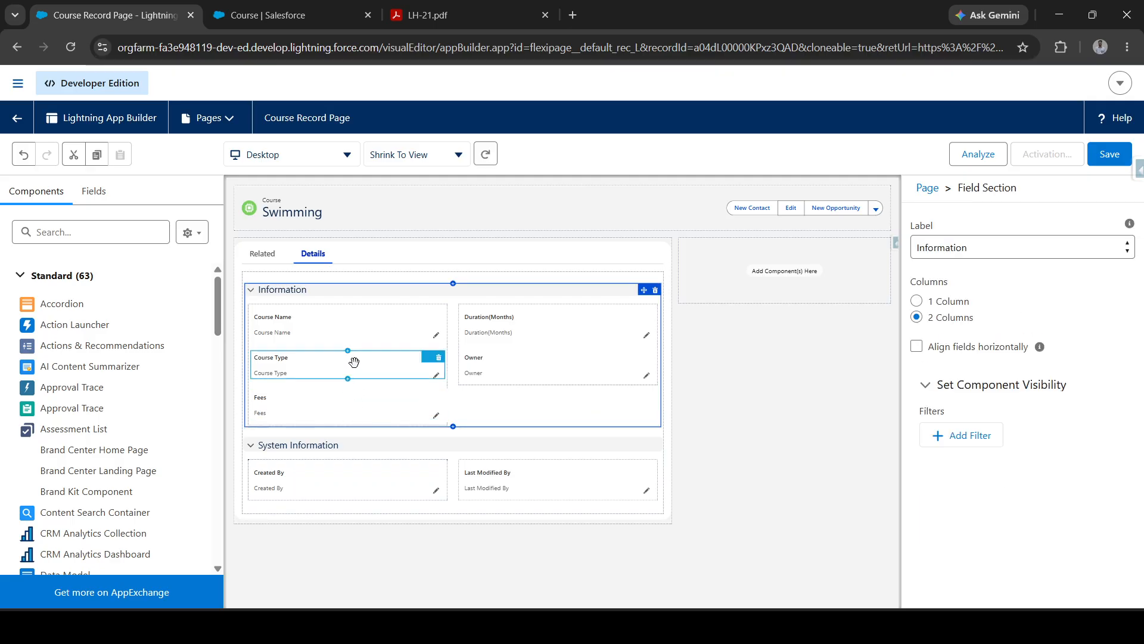
left_click(378, 404)
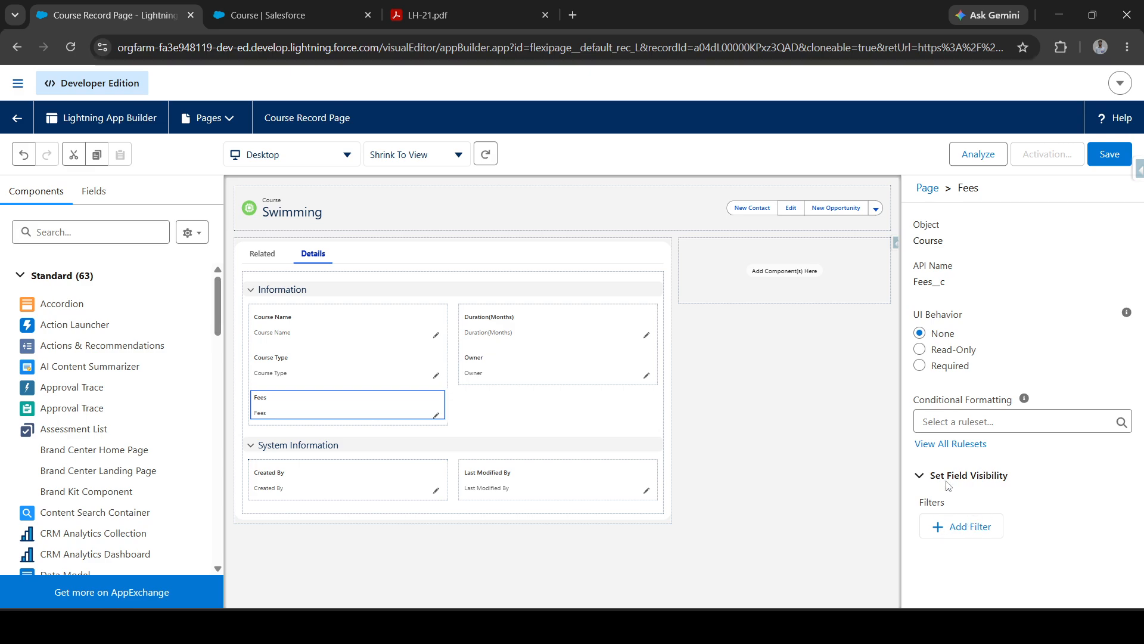
left_click(960, 527)
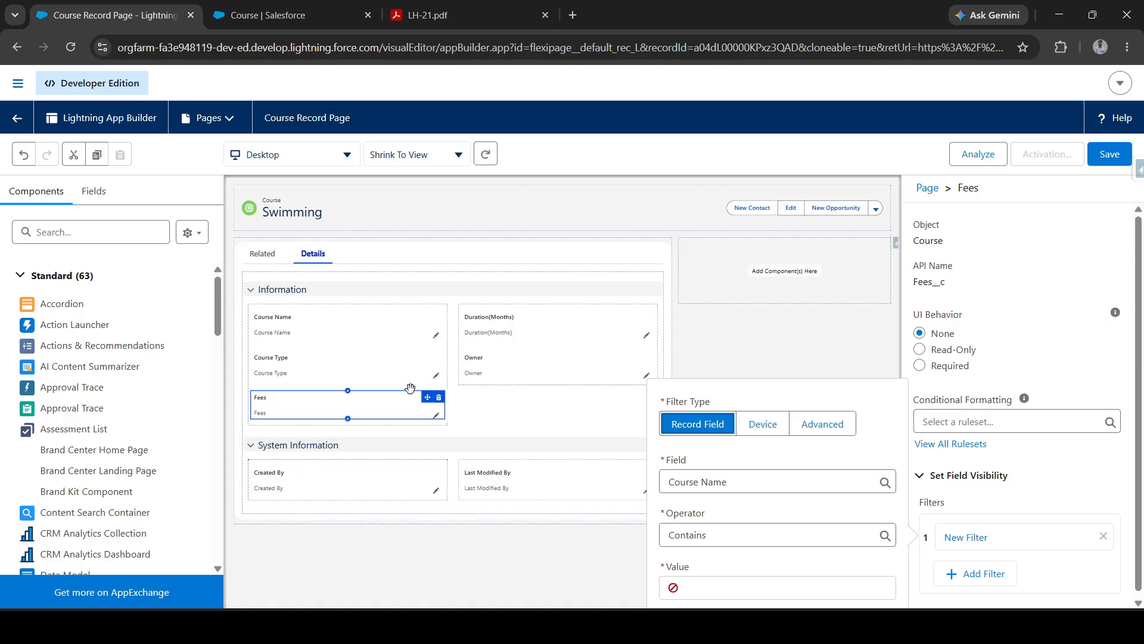
left_click(718, 486)
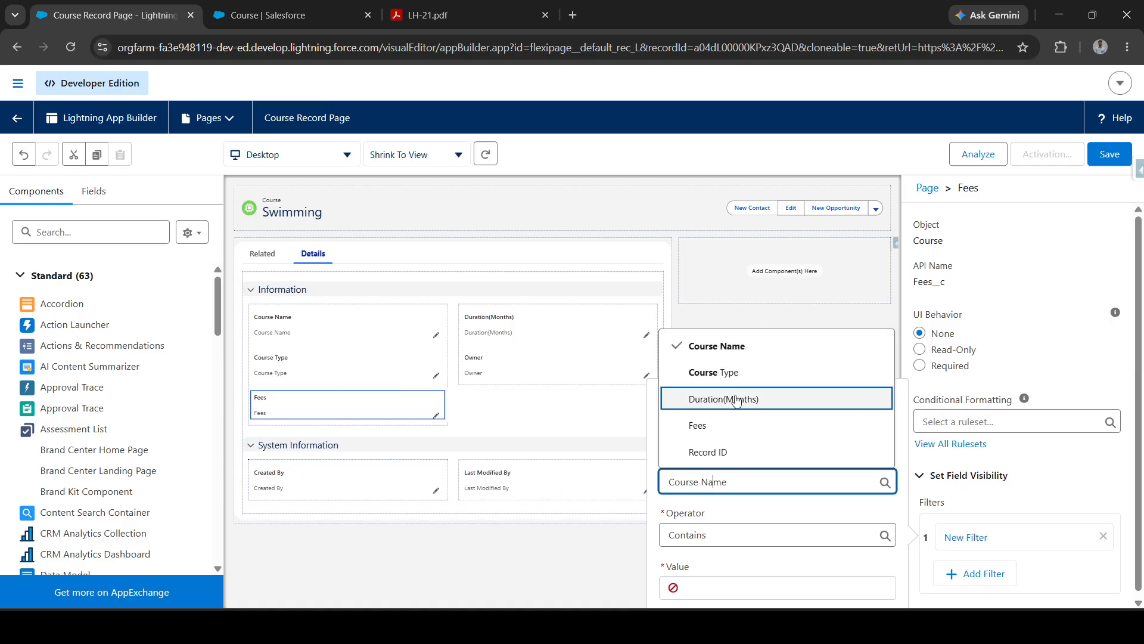
left_click(728, 378)
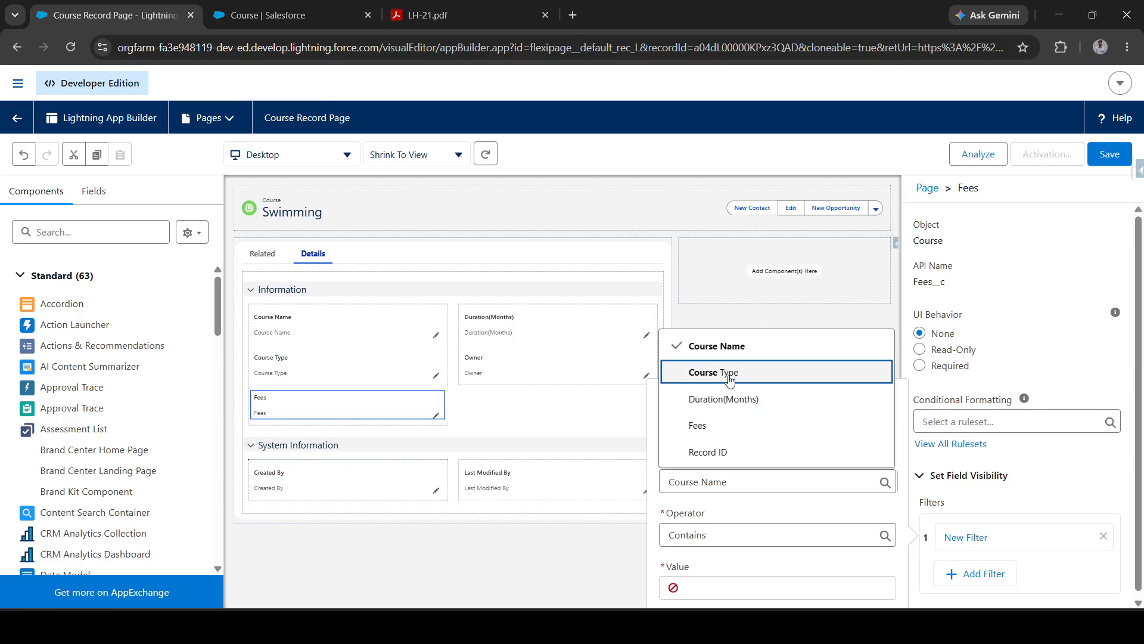
left_click(720, 542)
left_click(774, 519)
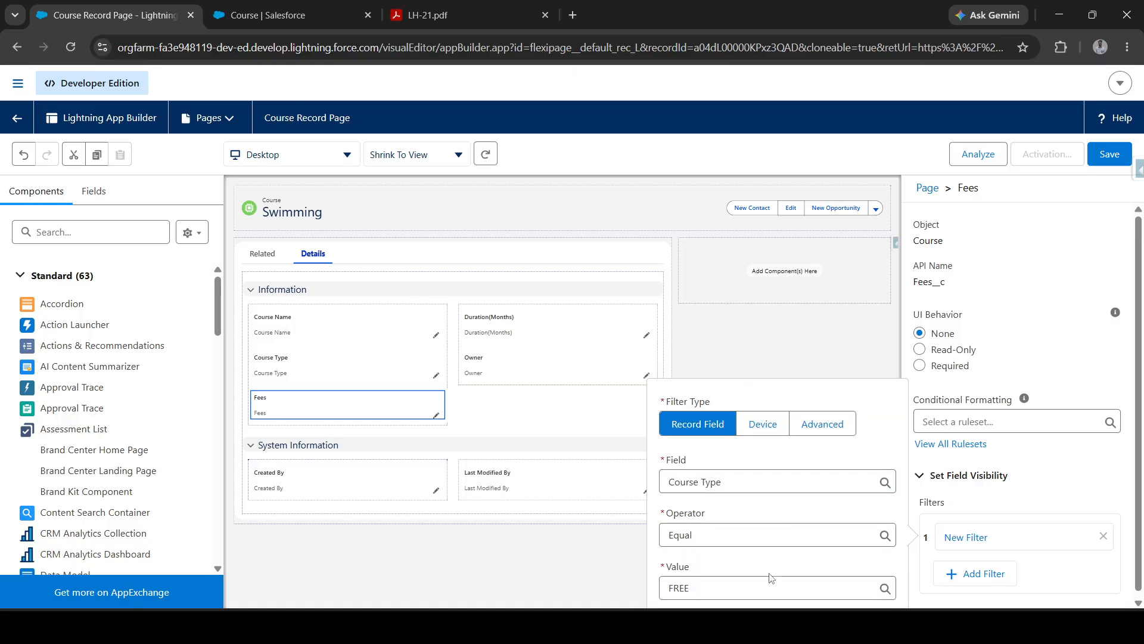
left_click(732, 585)
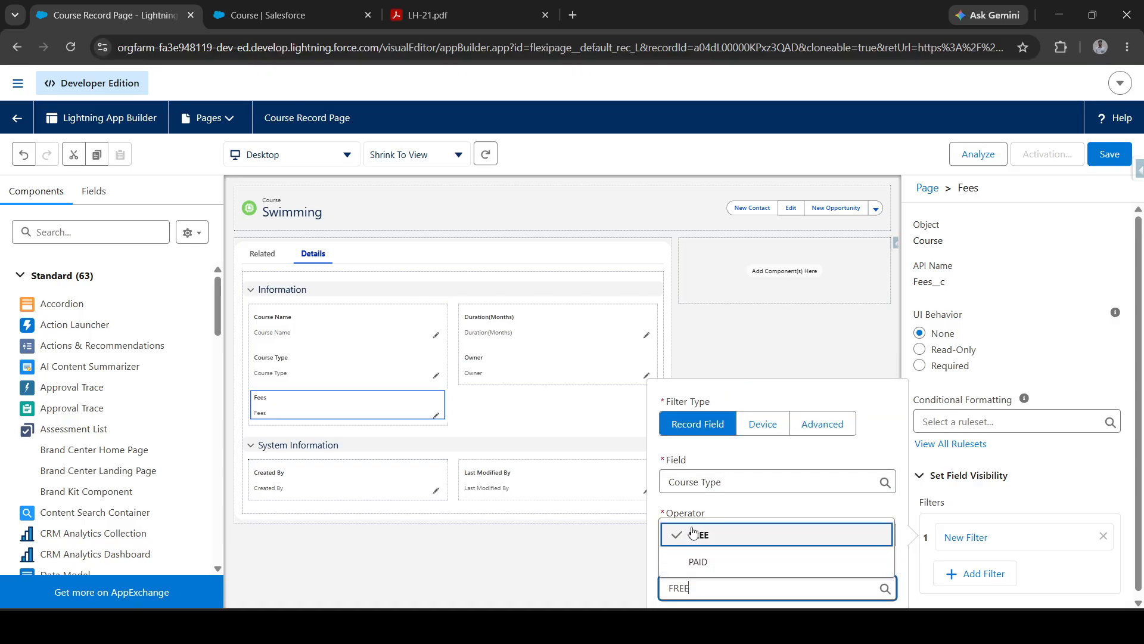
left_click(719, 564)
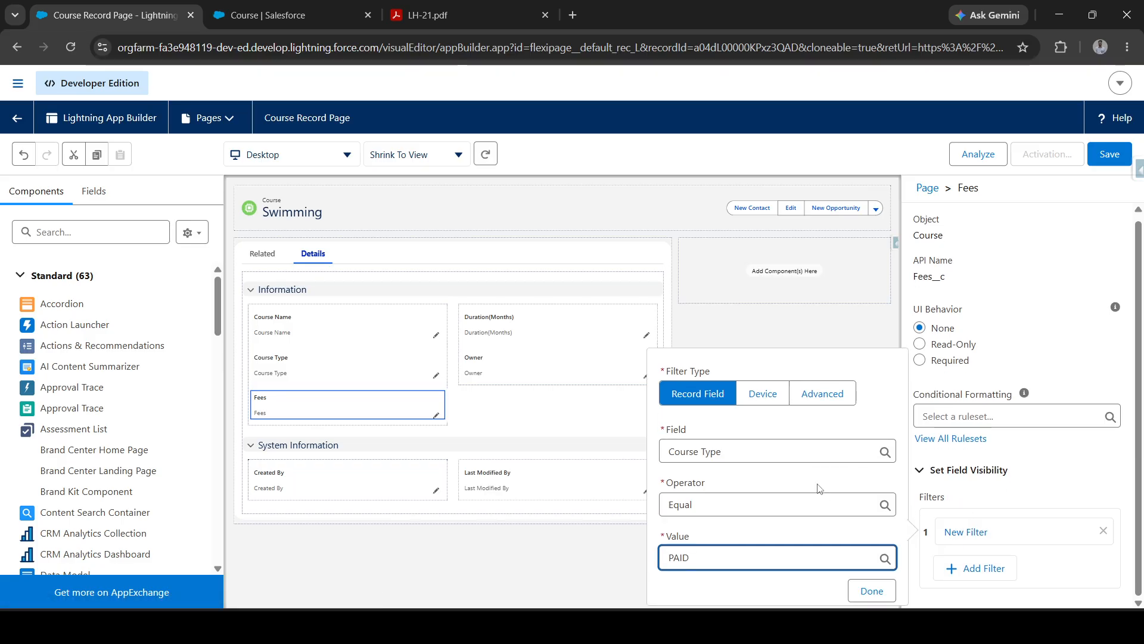
left_click(871, 590)
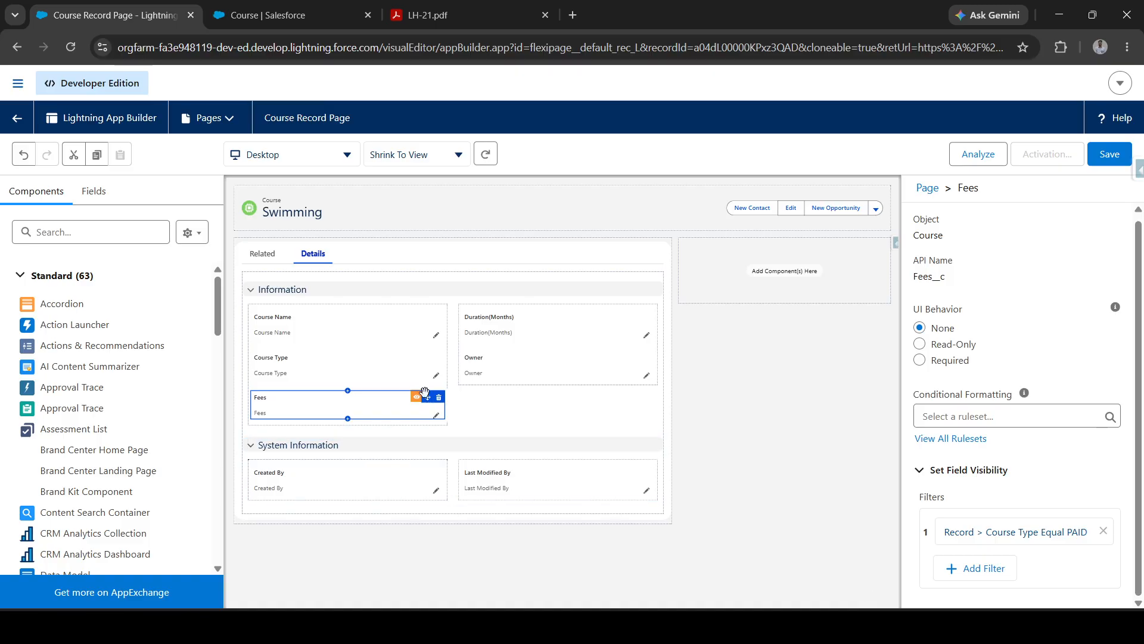
left_click(504, 456)
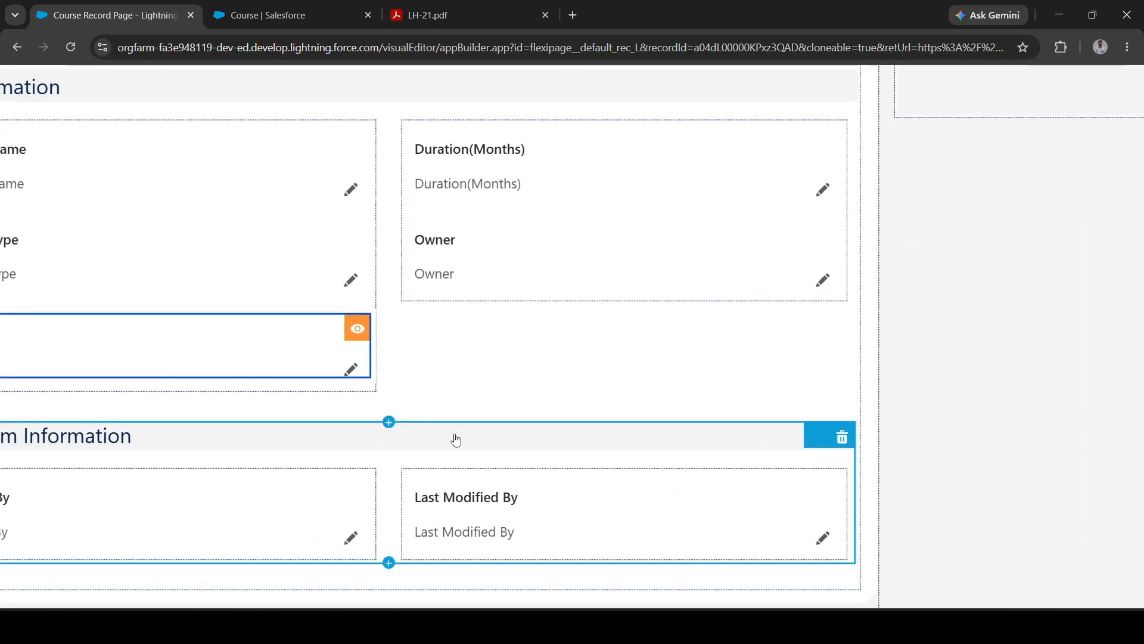
left_click(374, 377)
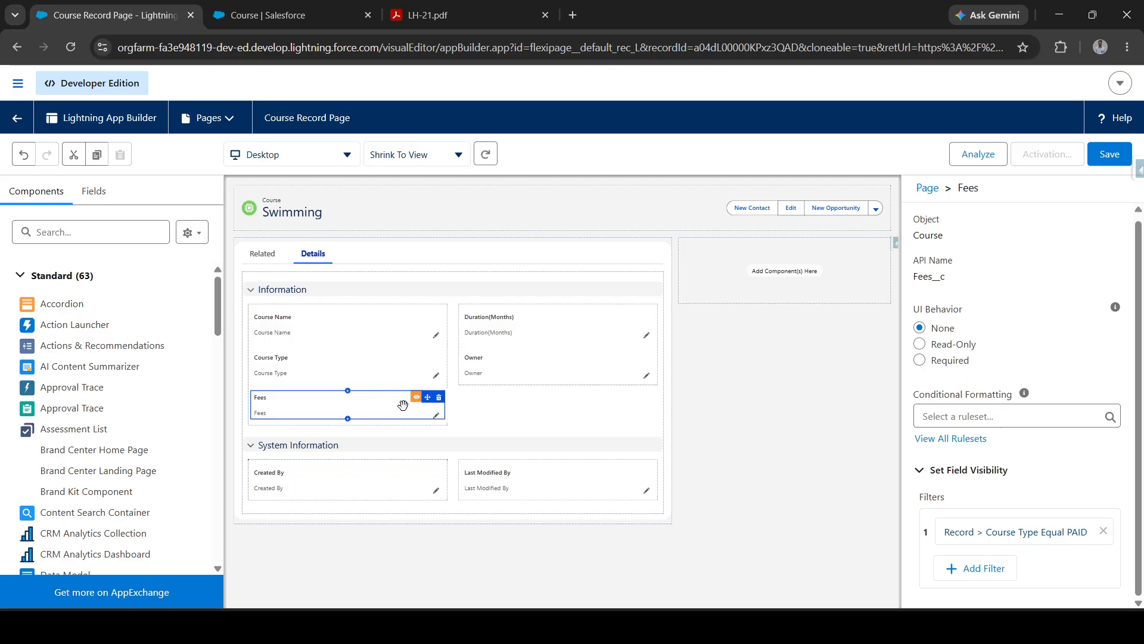
Save the Course record page and activate it as the org default for desktop and phone
left_click(1107, 159)
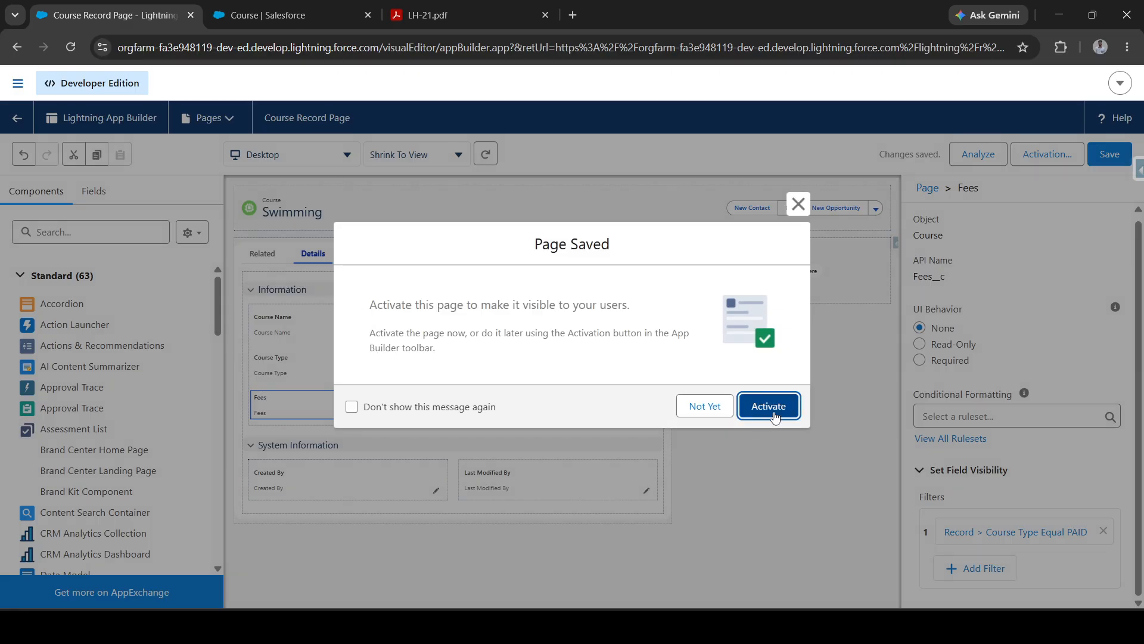
left_click(768, 407)
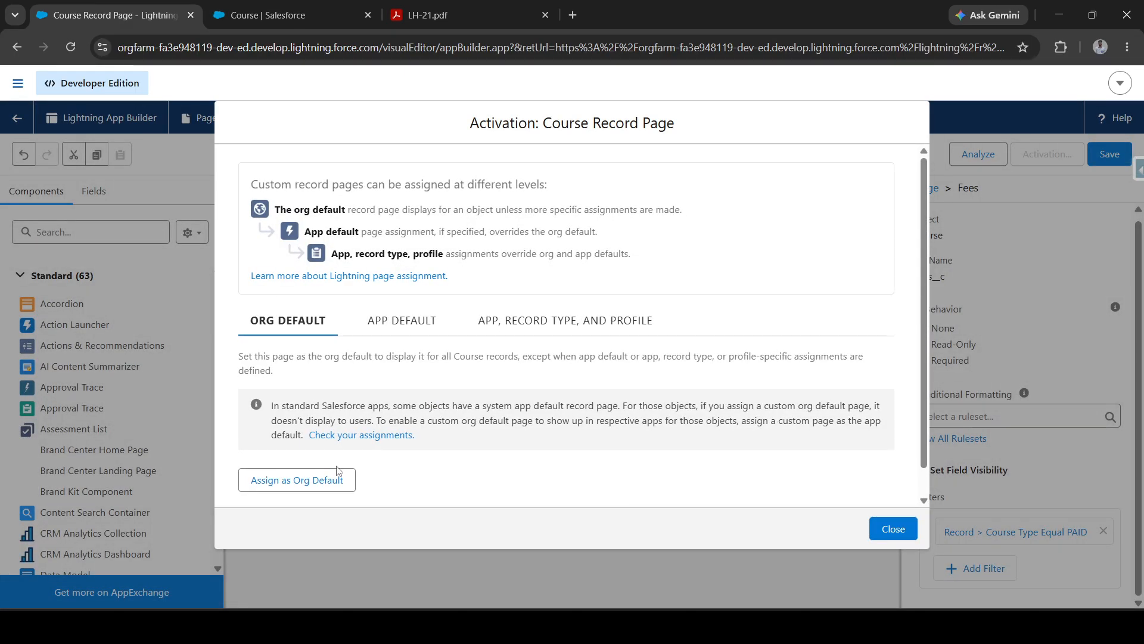
left_click(335, 481)
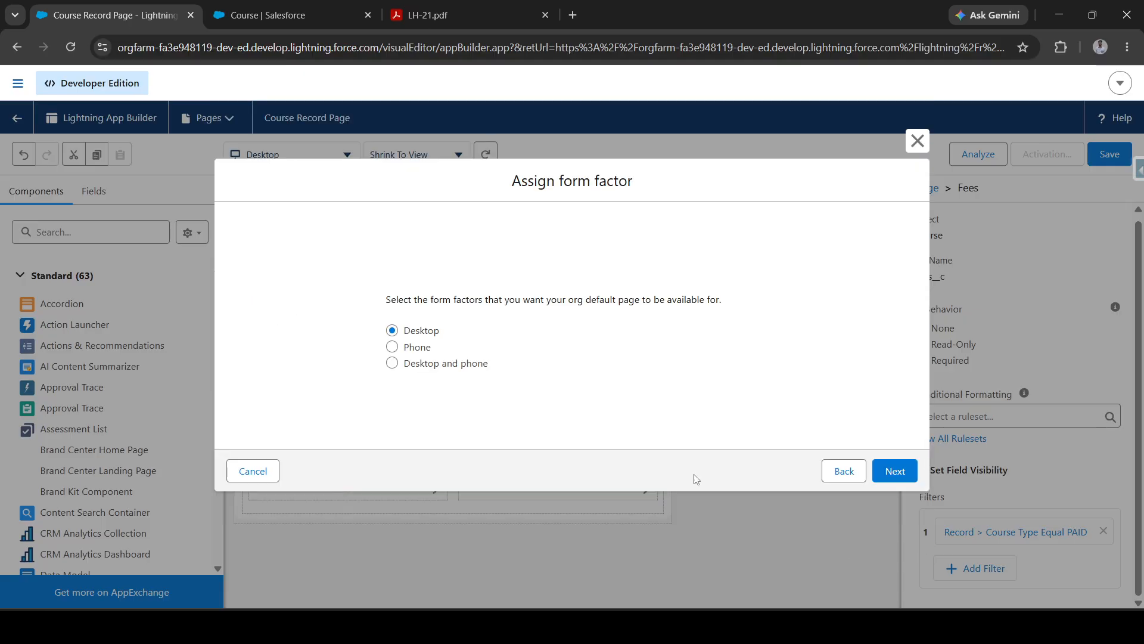
left_click(457, 366)
left_click(898, 471)
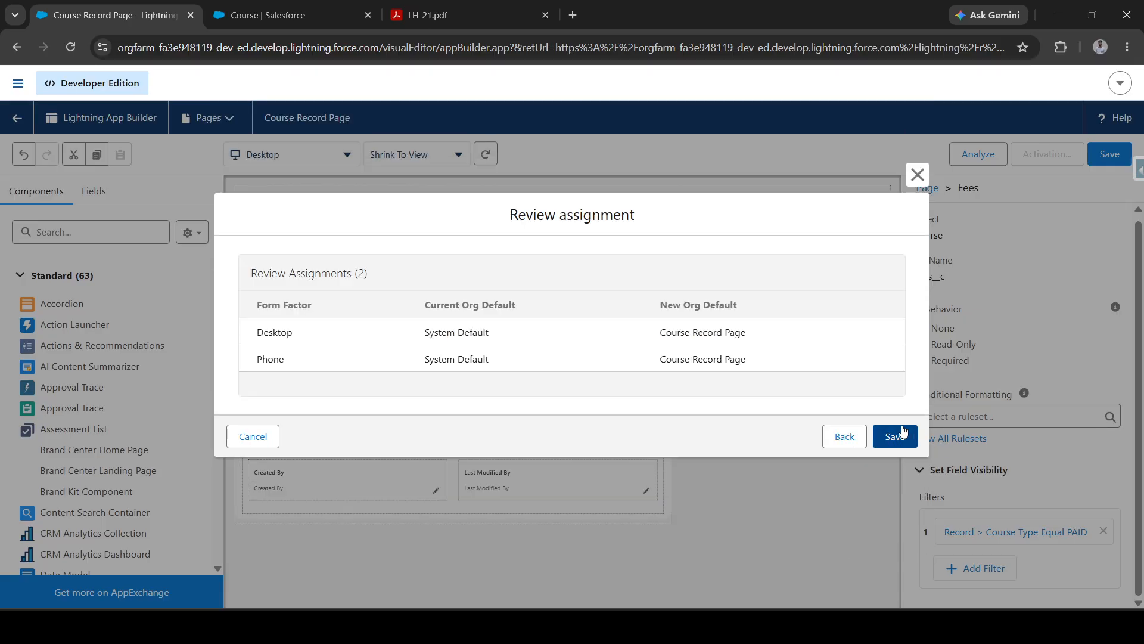
left_click(894, 436)
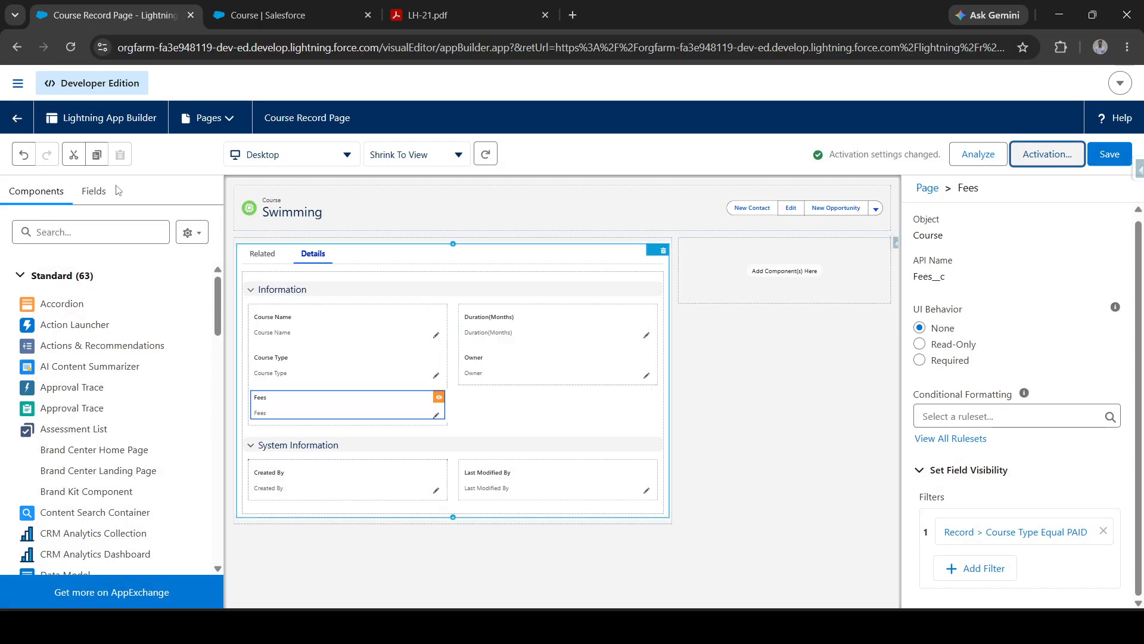
Return to the Swimming record and test the Fees field's visibility by switching Course Type to PAID without keeping the change
left_click(14, 127)
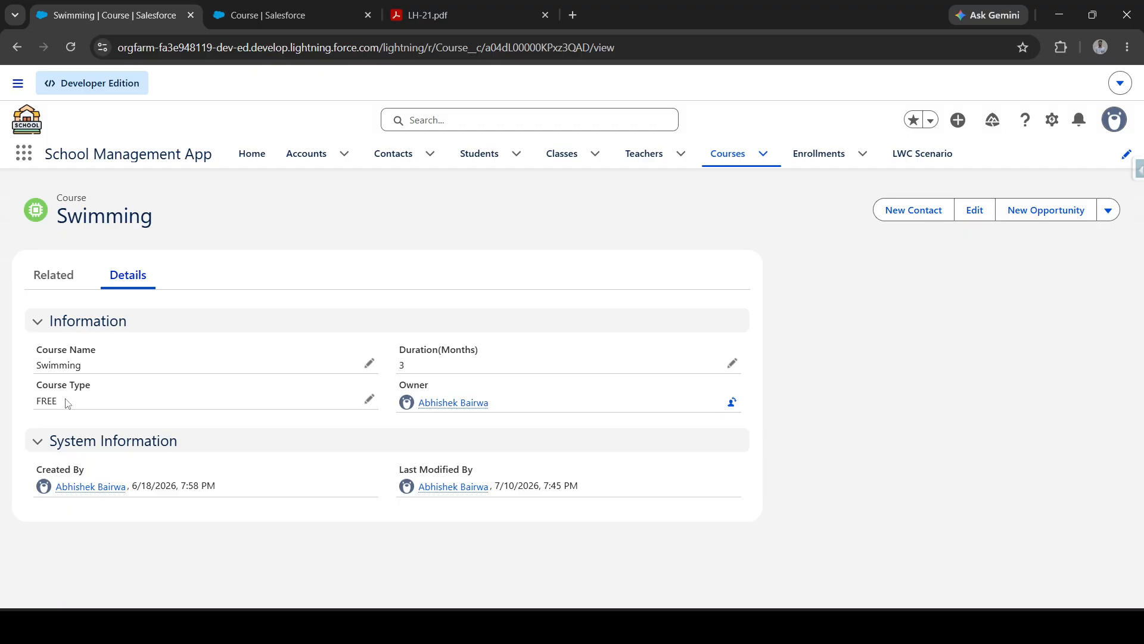
left_click_drag(34, 392, 107, 407)
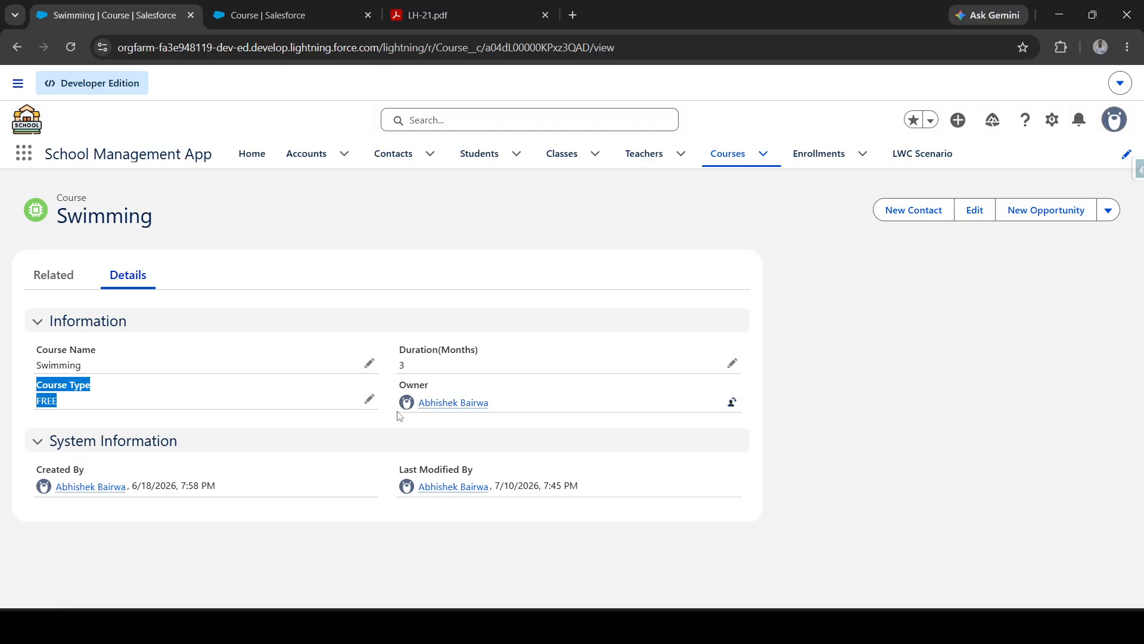
left_click(368, 400)
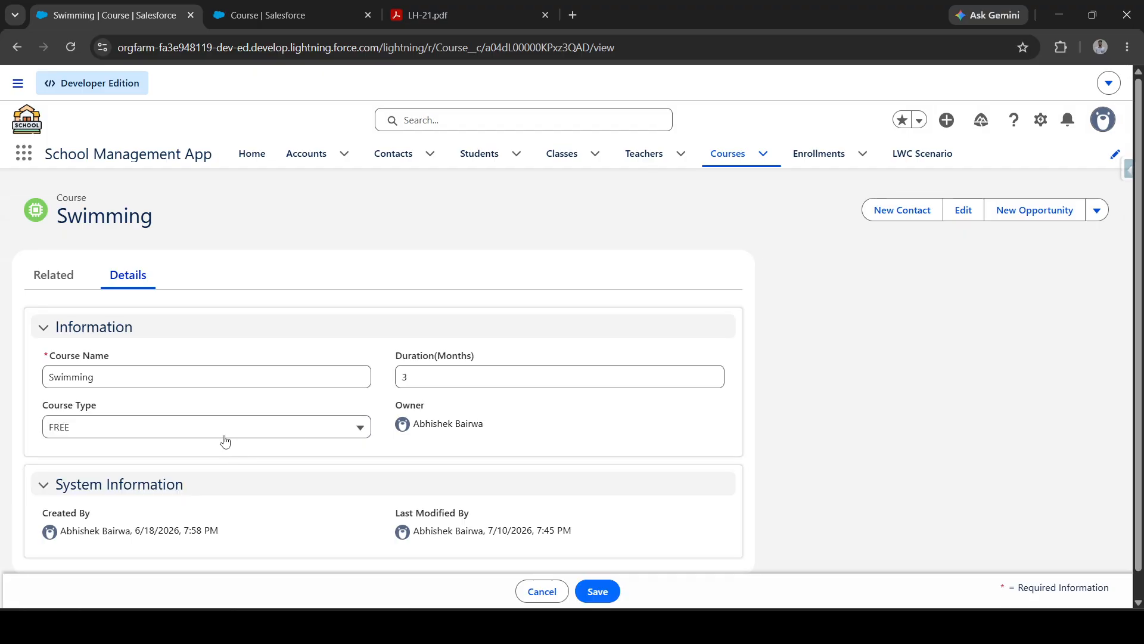
left_click(227, 434)
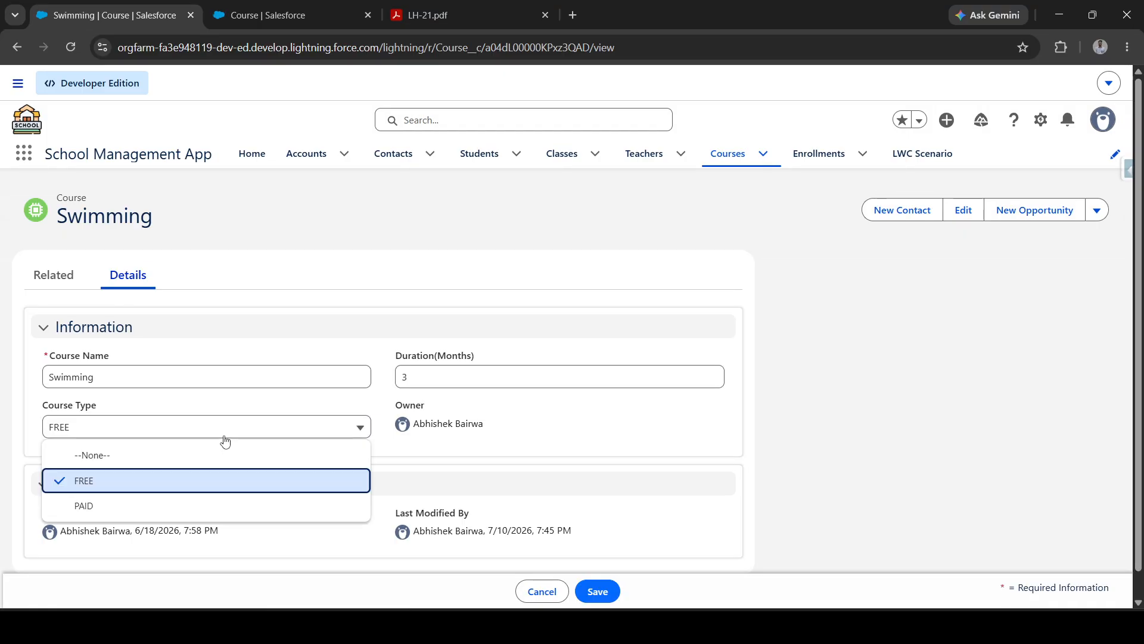
left_click(207, 504)
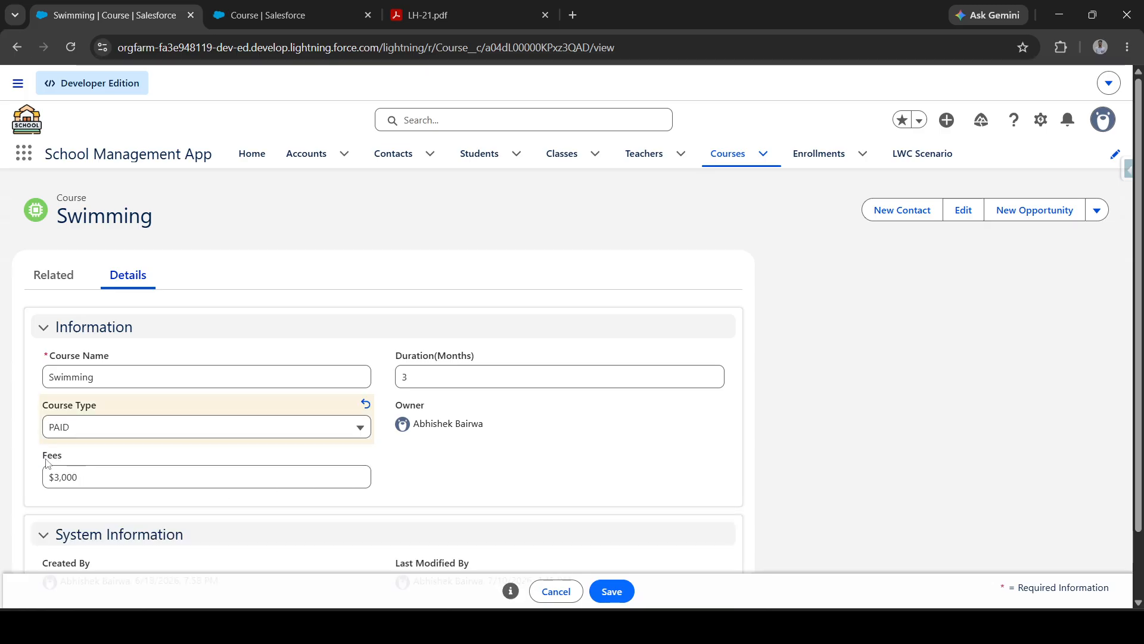
left_click_drag(48, 456, 62, 456)
left_click(89, 481)
double_click(76, 477)
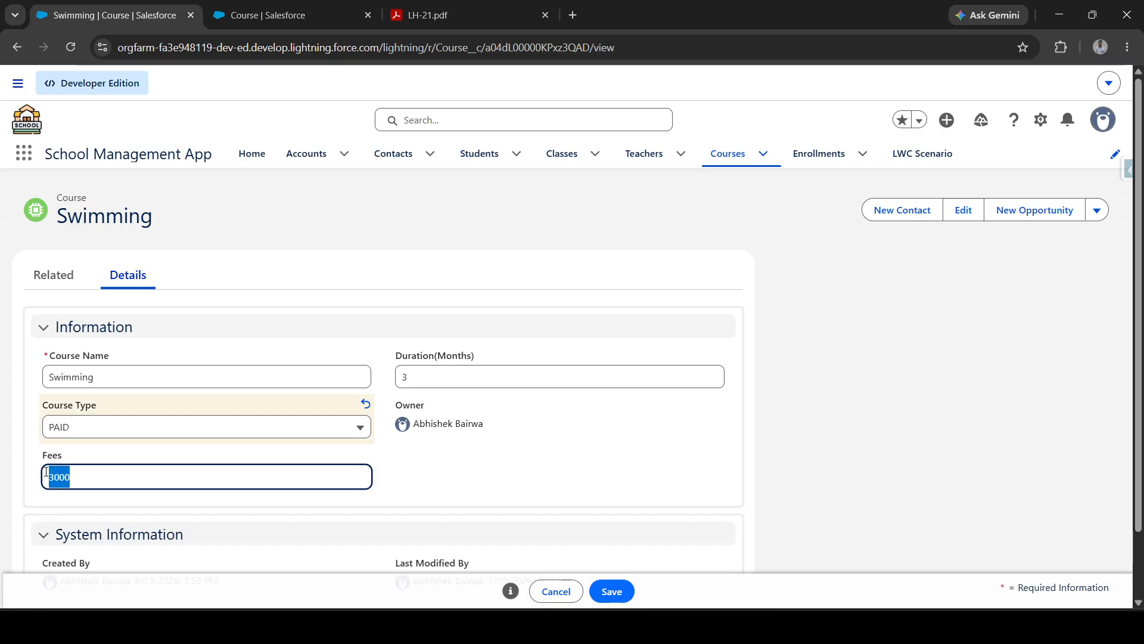
left_click(618, 588)
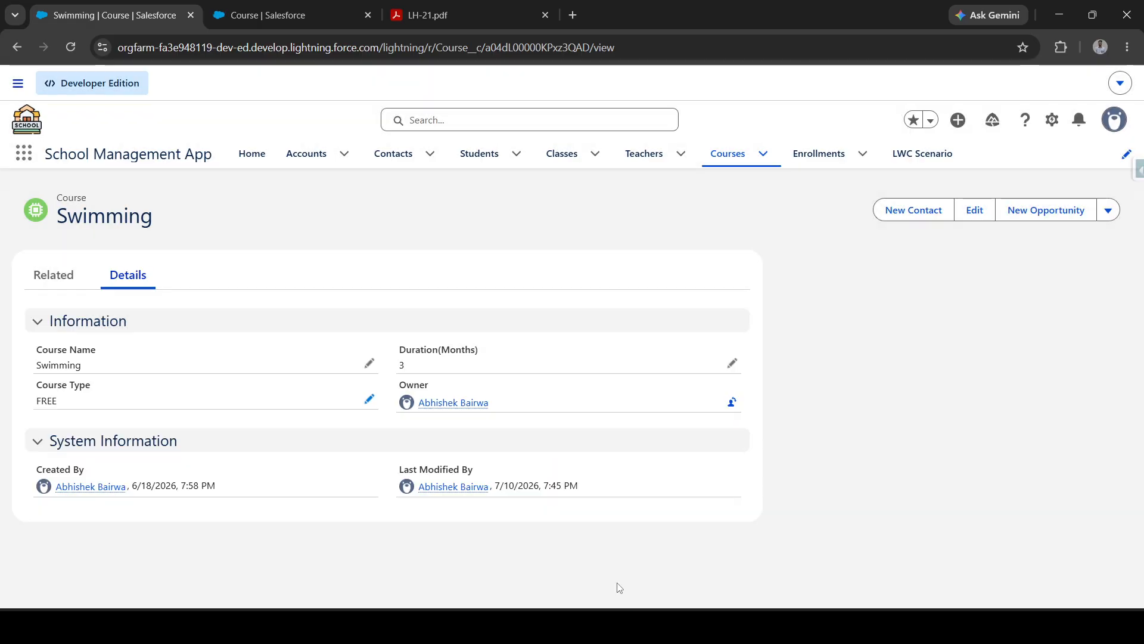
Start a new course record named Horse Rinding with a duration of 1 month
left_click(721, 156)
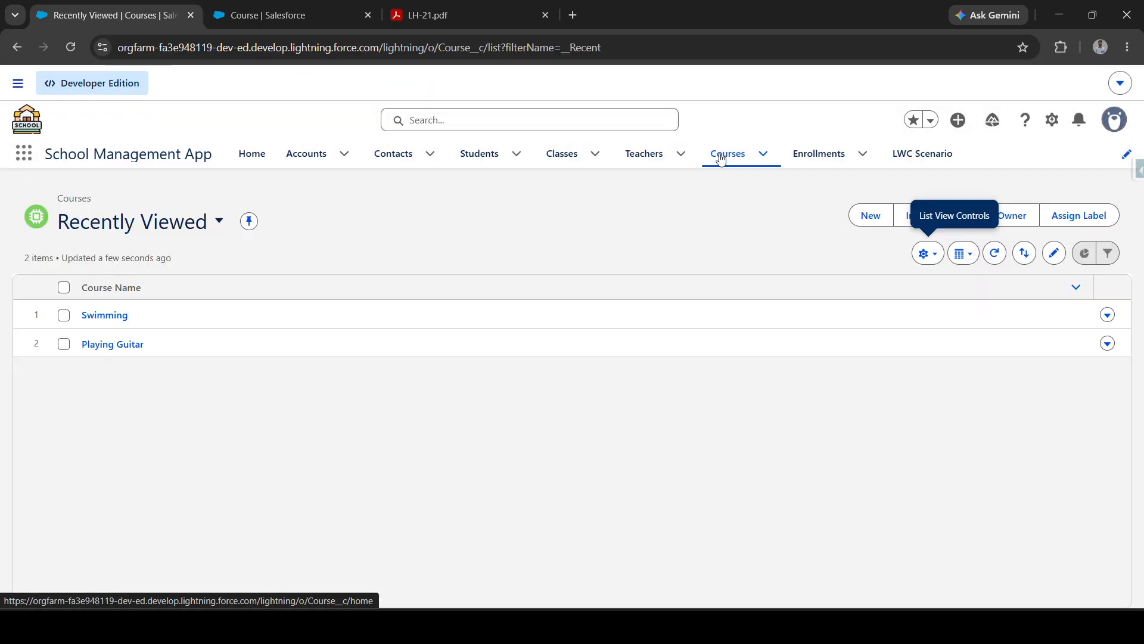
left_click(861, 213)
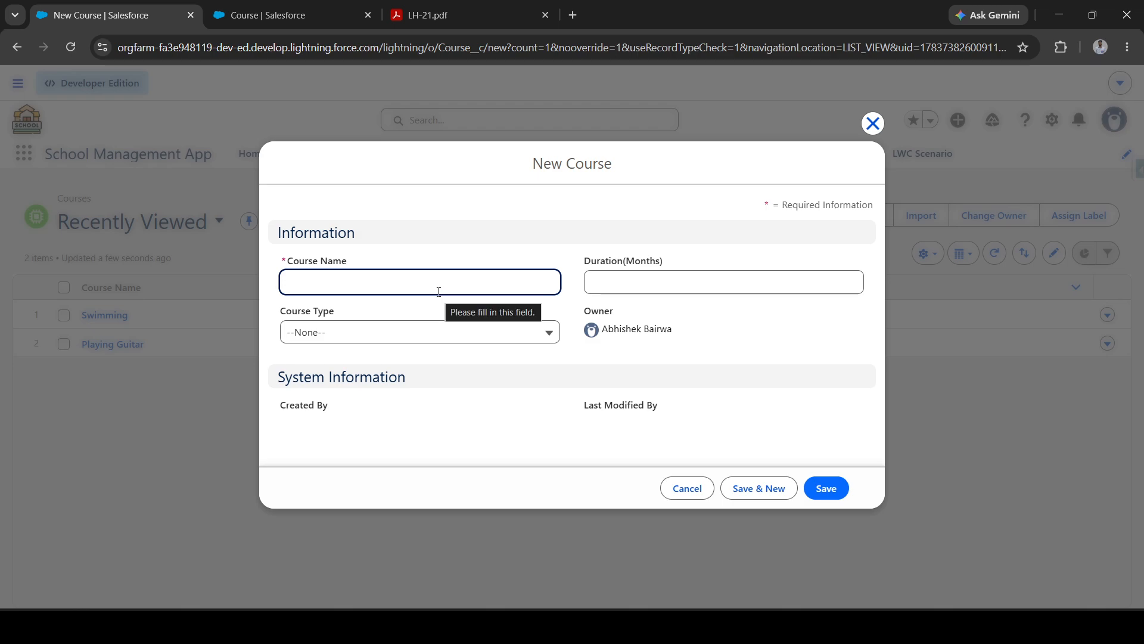
type("Horse Rin")
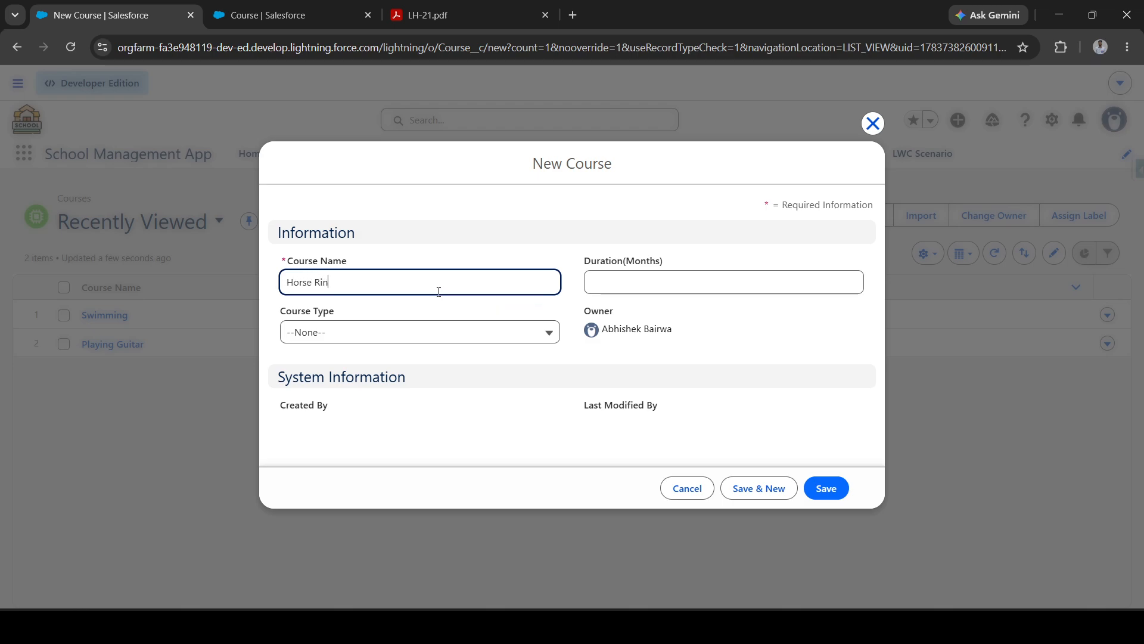
type("din")
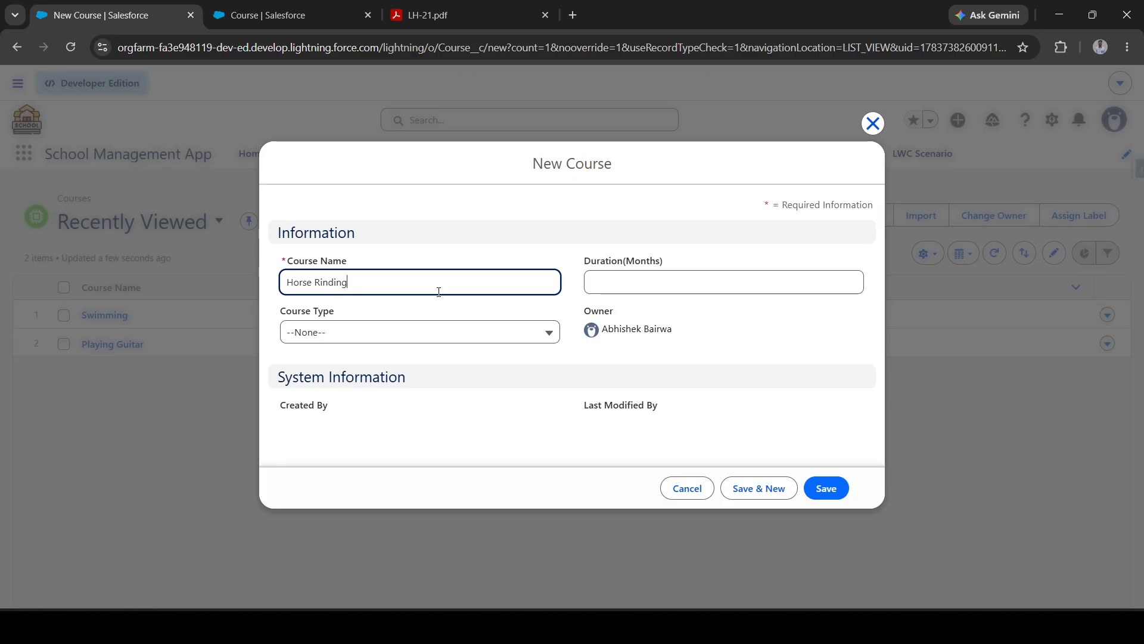
type("g")
left_click(625, 271)
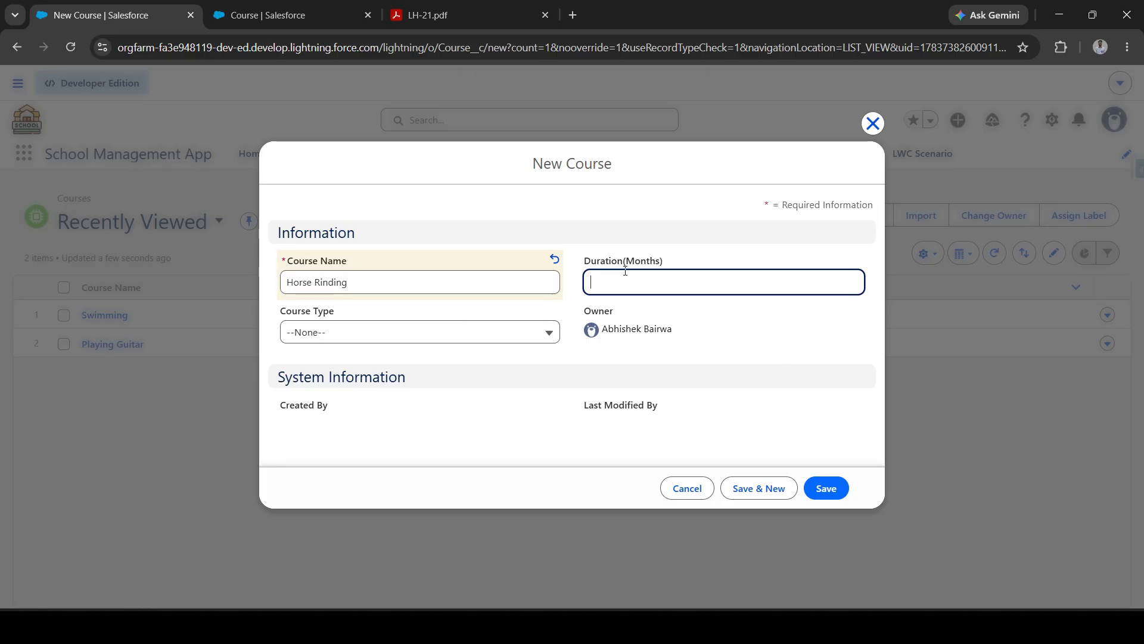
type("1")
Try Course Type FREE on the new course, set it to PAID with Fees of 4000, and save the record
left_click(456, 341)
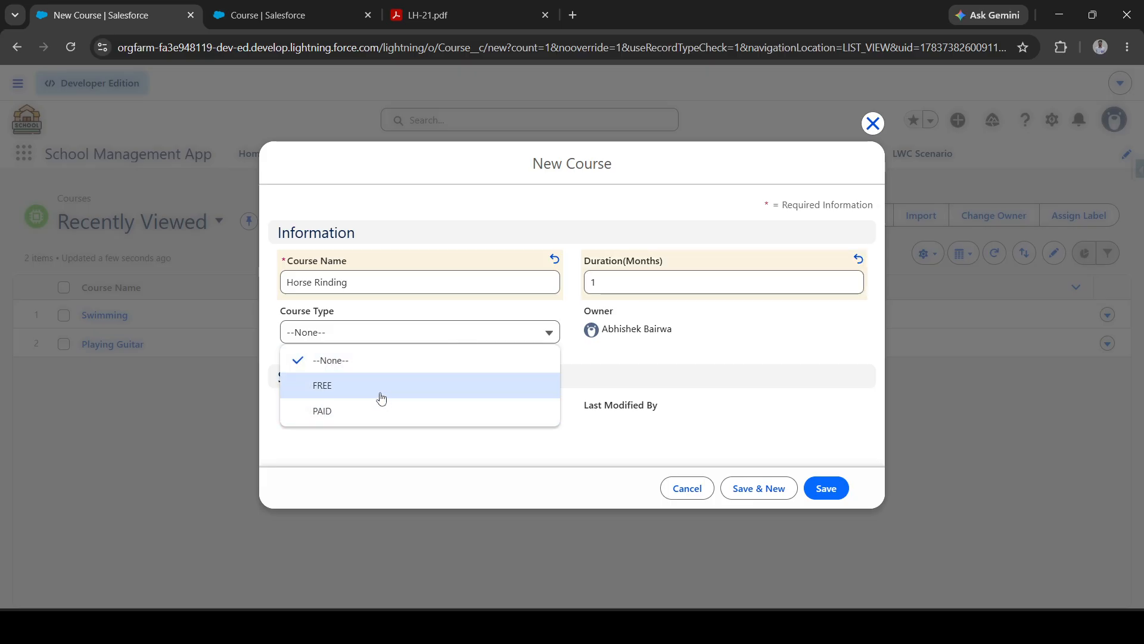
left_click(379, 392)
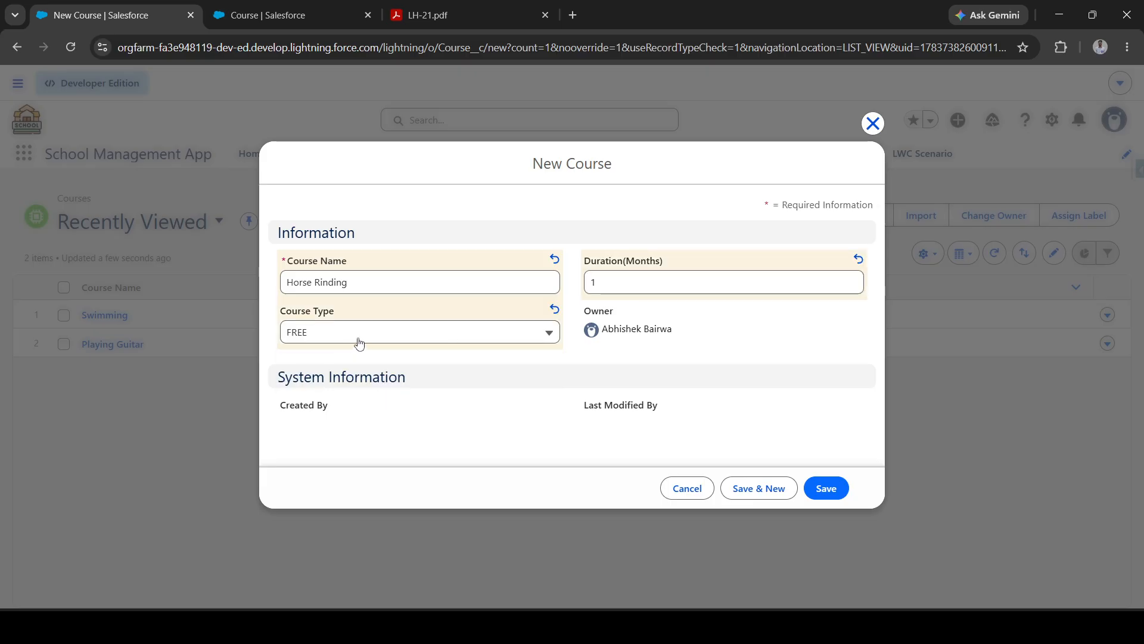
left_click(359, 343)
left_click(357, 416)
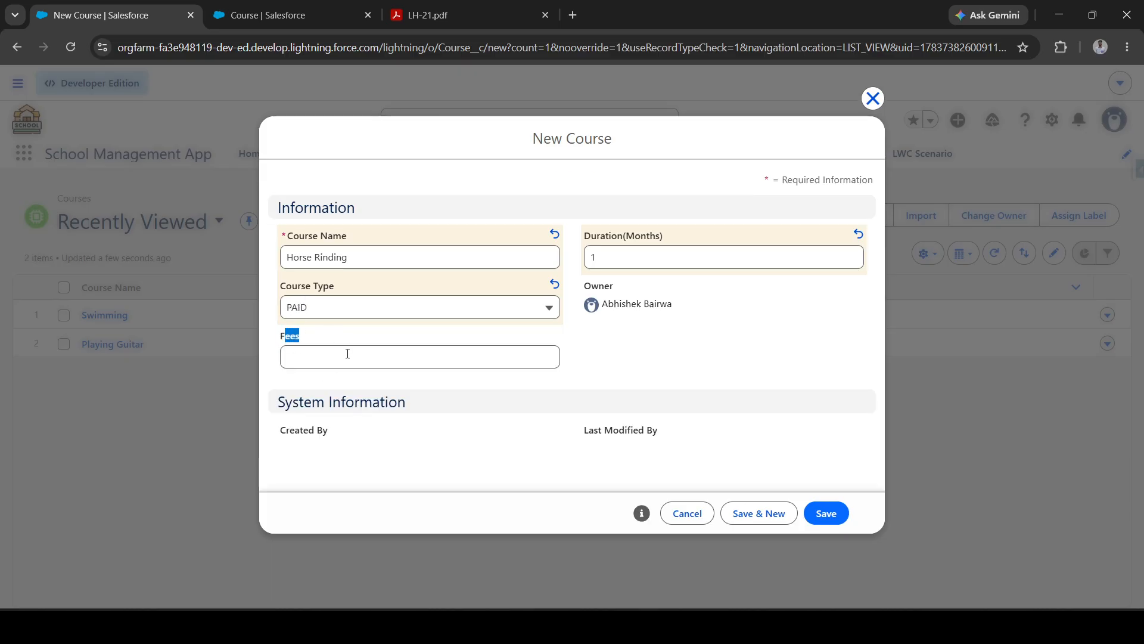
left_click(348, 354)
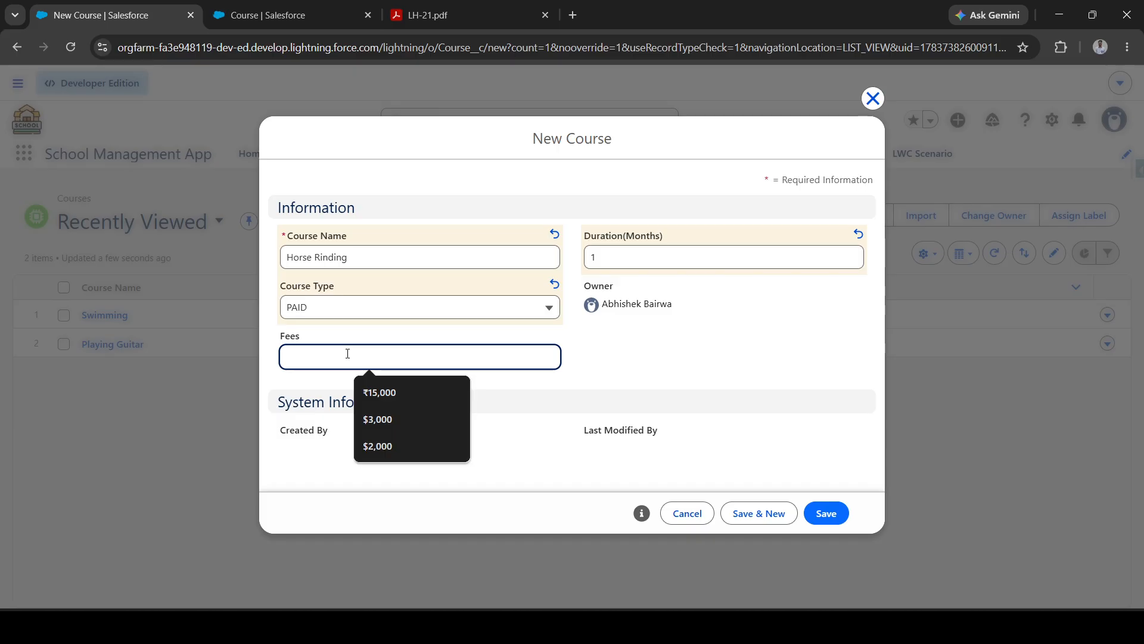
type("4000")
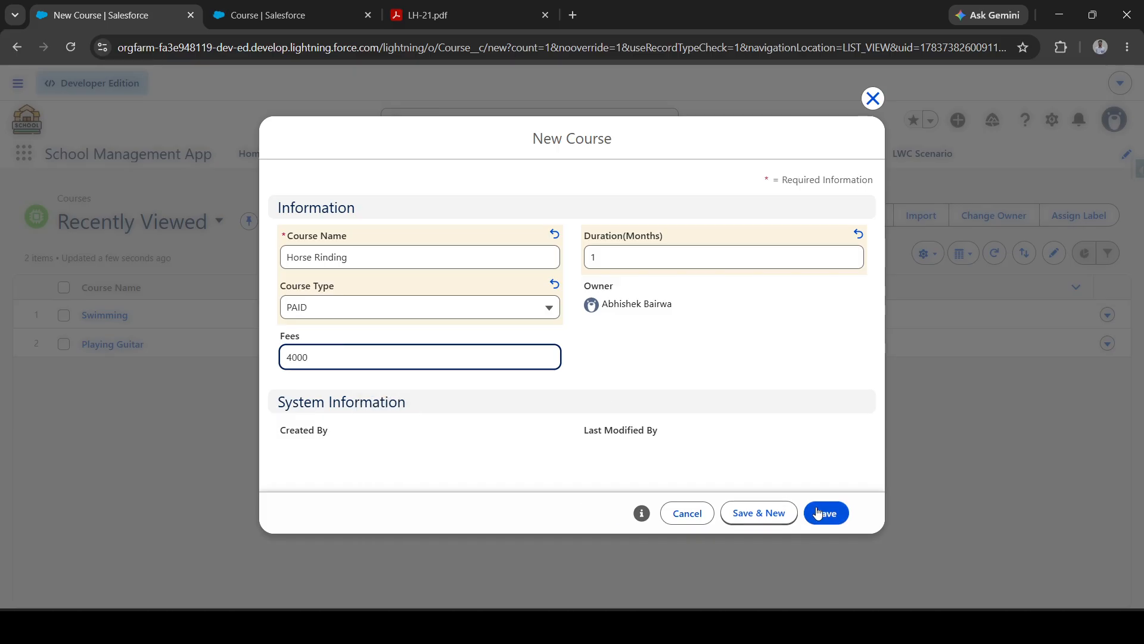
left_click(820, 513)
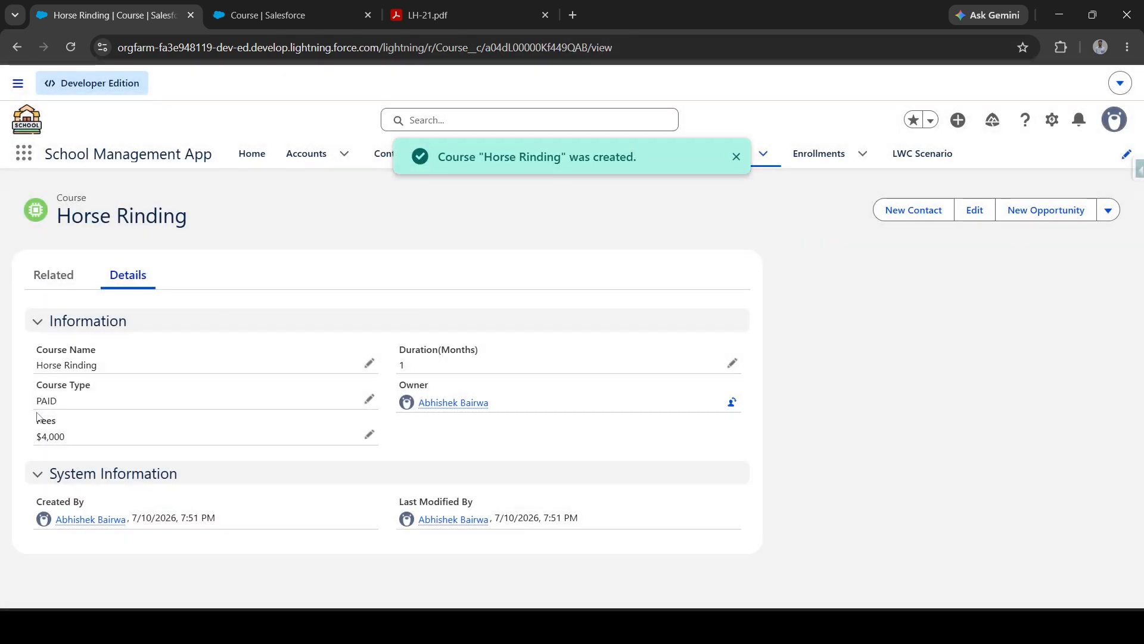
left_click_drag(25, 404, 234, 415)
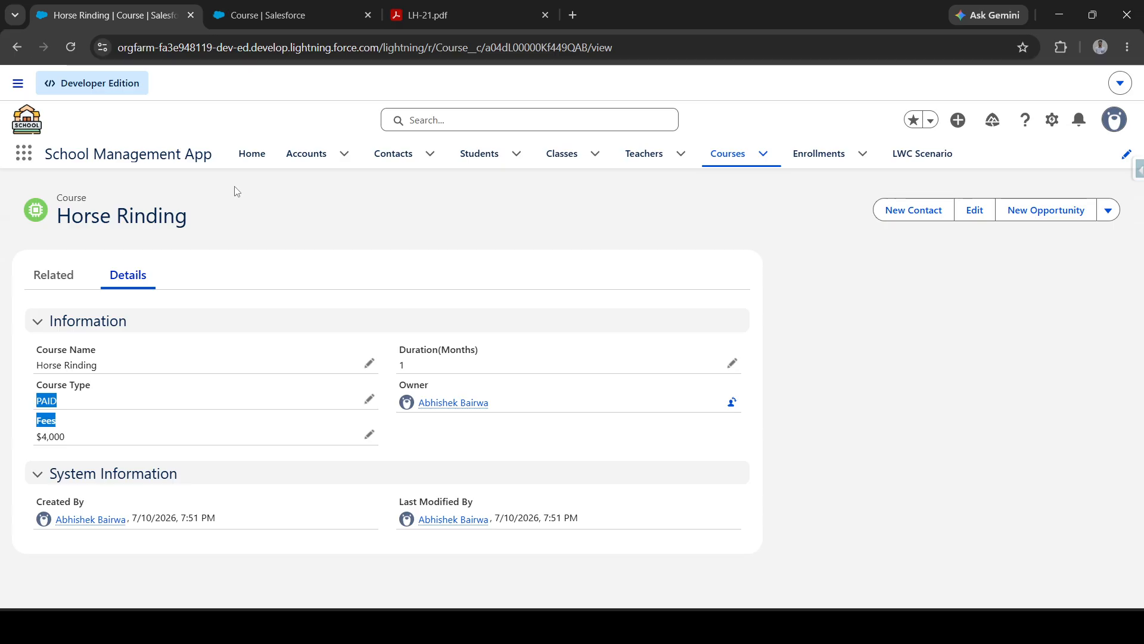
Switch to the LH-21 PDF and review the Dynamic Forms note about displaying or hiding entire sections conditionally
left_click(315, 7)
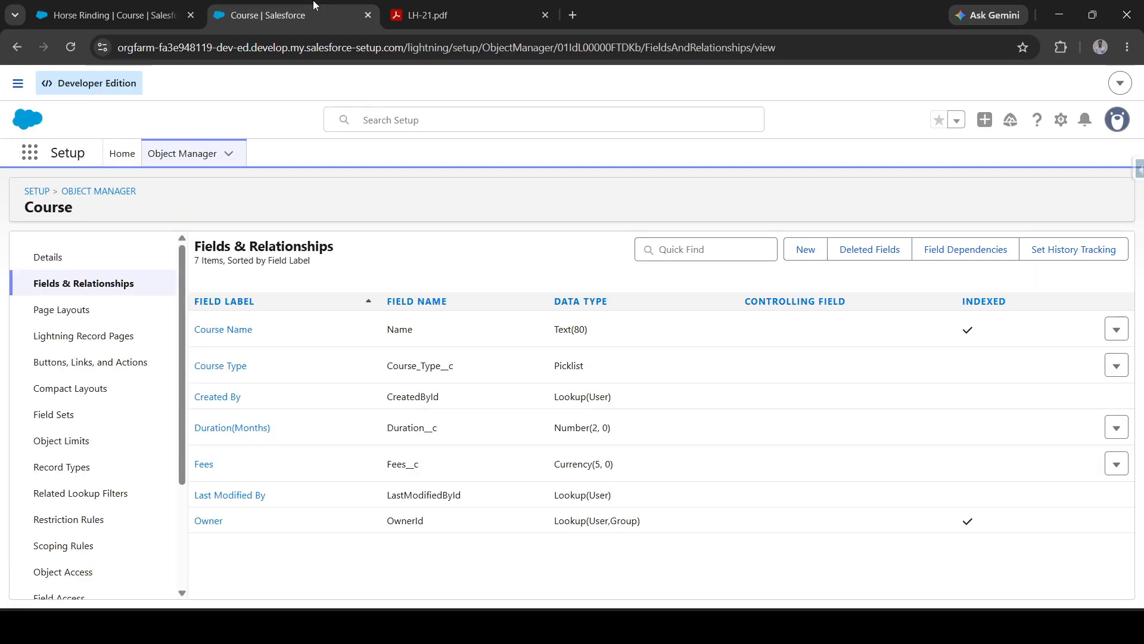
left_click(424, 14)
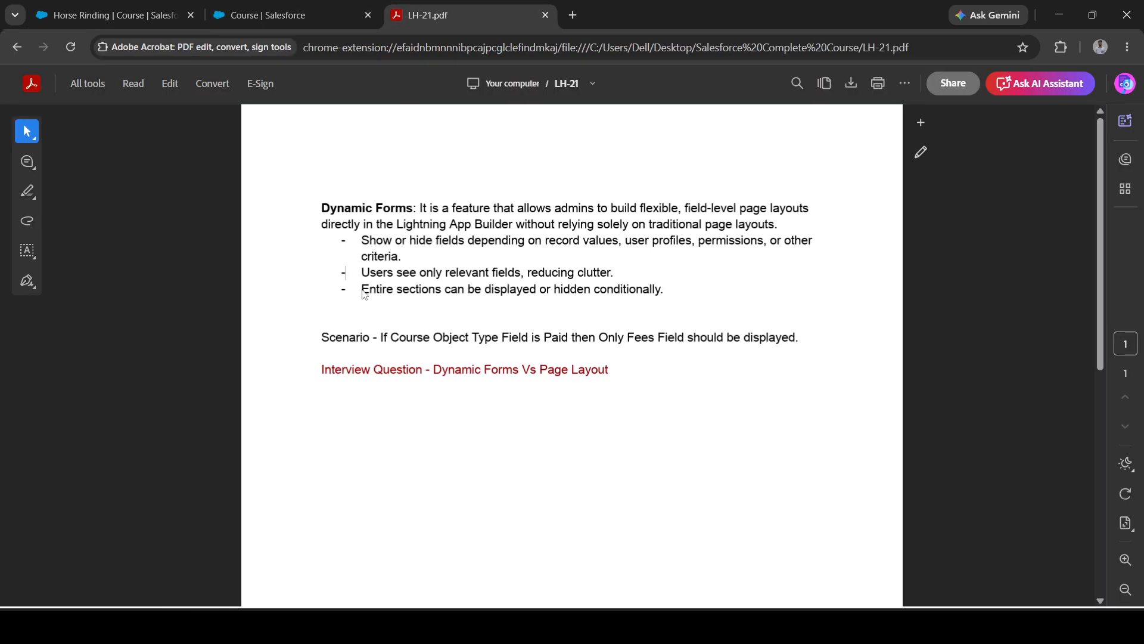
left_click_drag(361, 291, 666, 289)
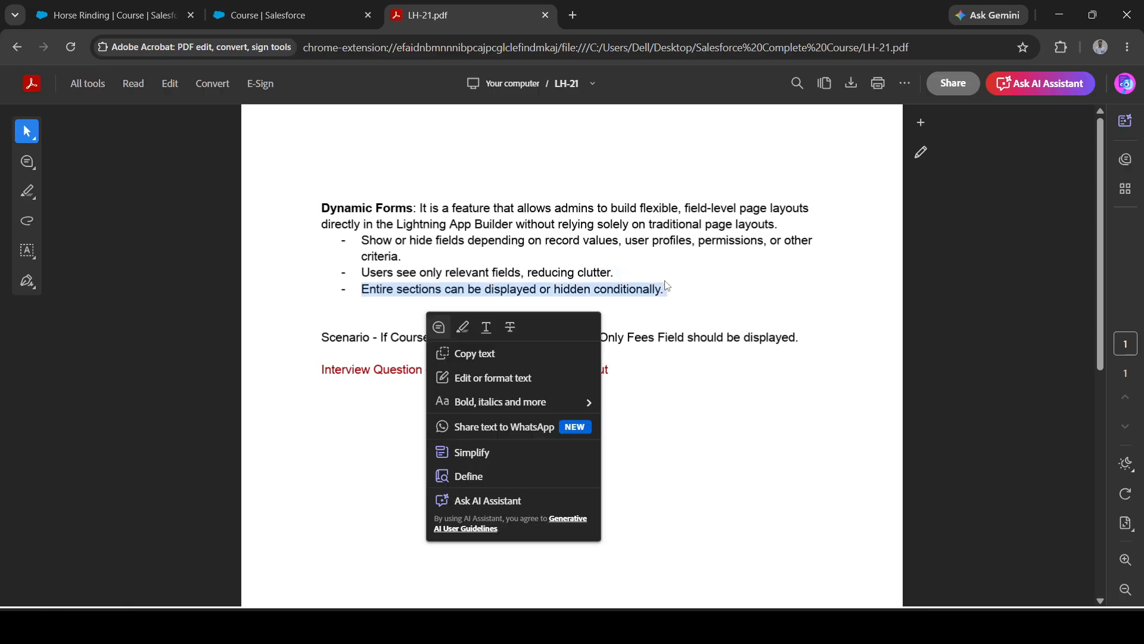
left_click(666, 286)
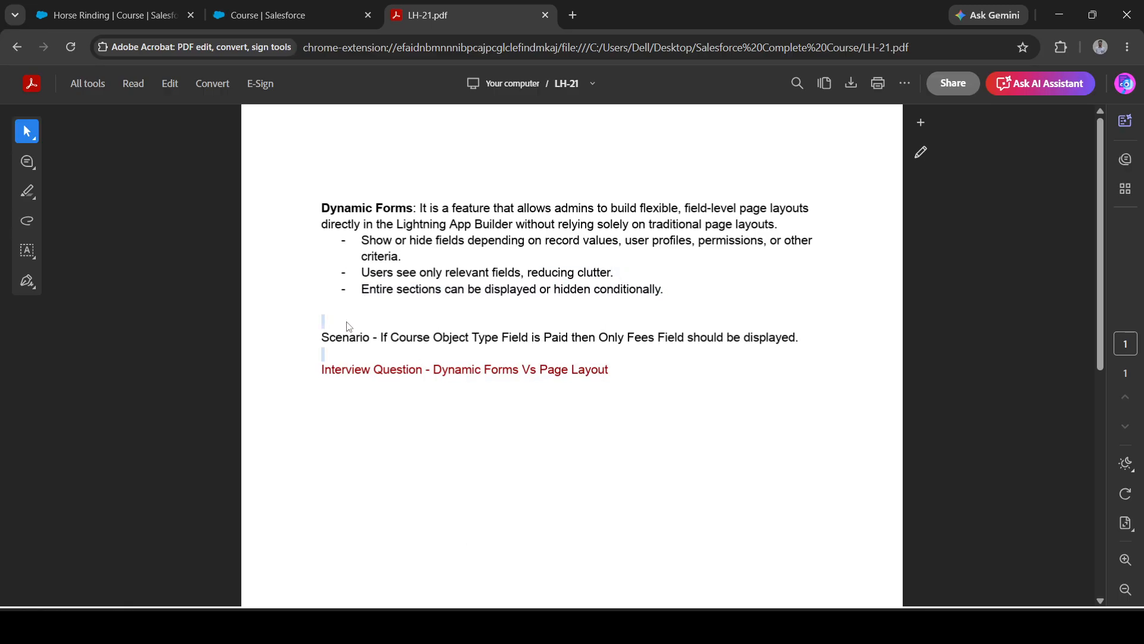
Examine the interview question on Dynamic Forms Vs Page Layout in the LH-21 notes
left_click(411, 367)
left_click_drag(325, 372, 668, 375)
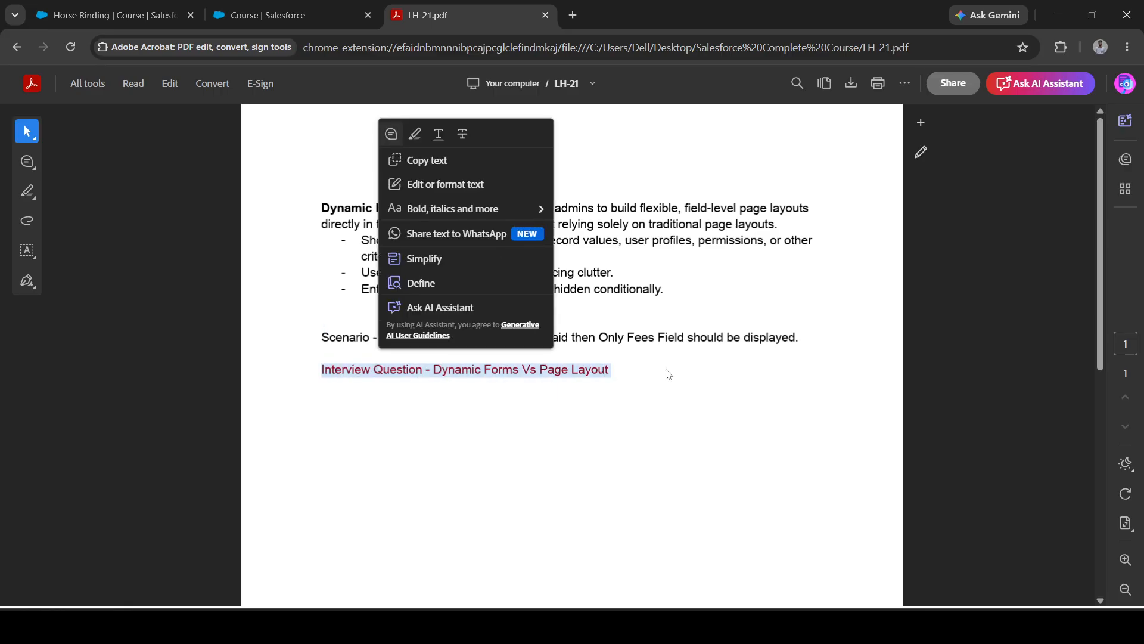
left_click(669, 375)
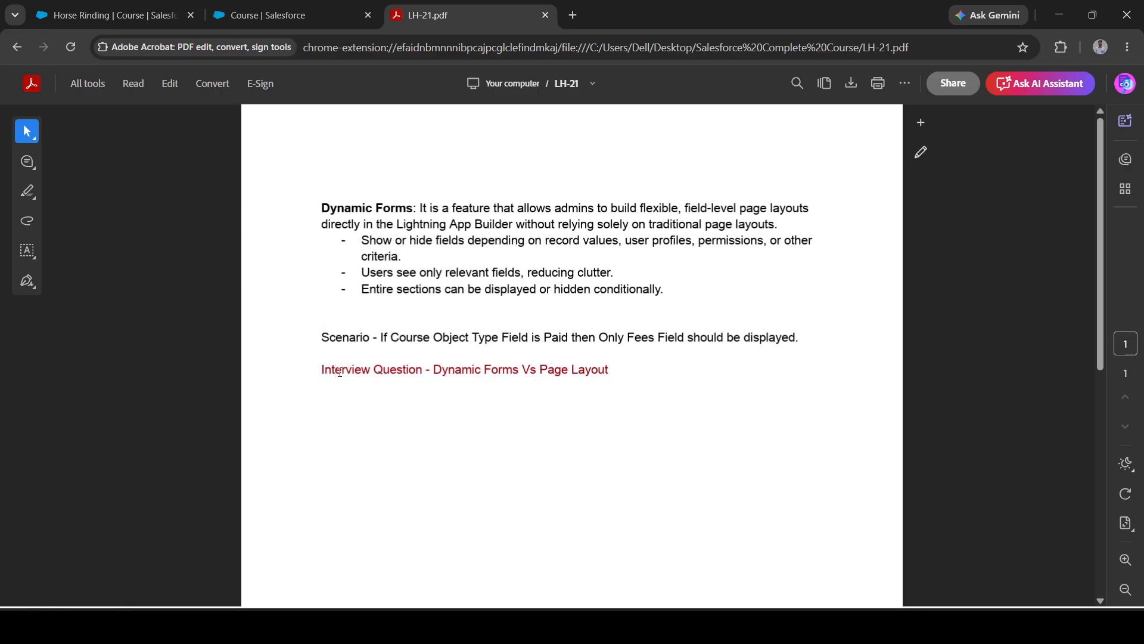
left_click_drag(340, 372, 652, 367)
left_click(652, 371)
left_click_drag(624, 367, 435, 366)
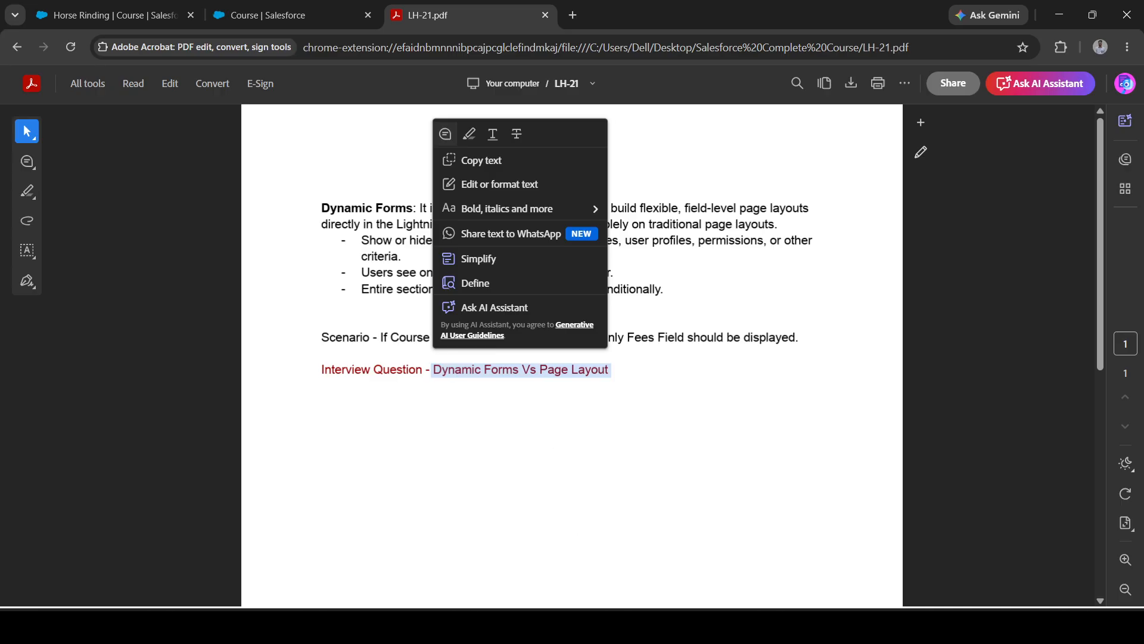
Switch to the other browser to view the Salesforce course's YouTube channel and the lecture PDFs shared on its Telegram channel
key("alt+Tab")
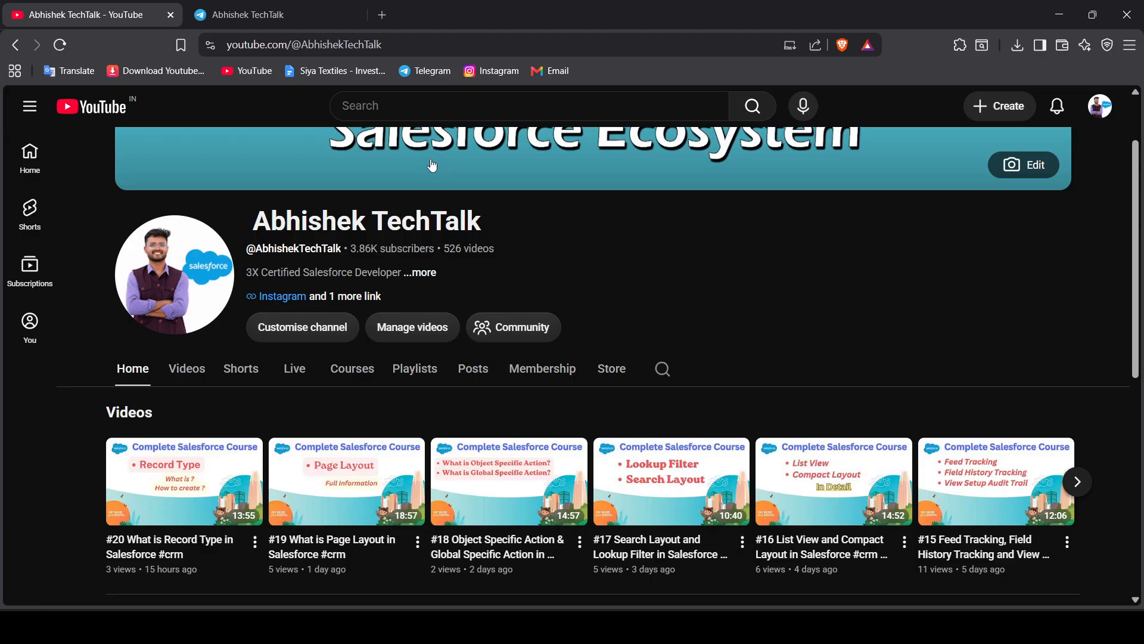
left_click(278, 7)
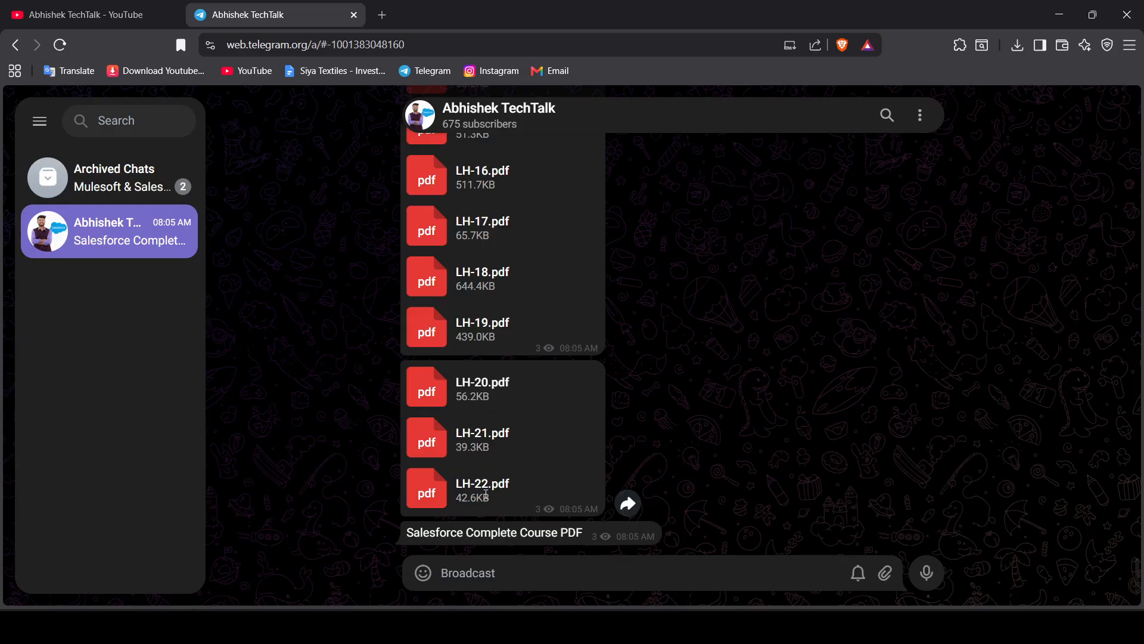
mouse_move(556, 626)
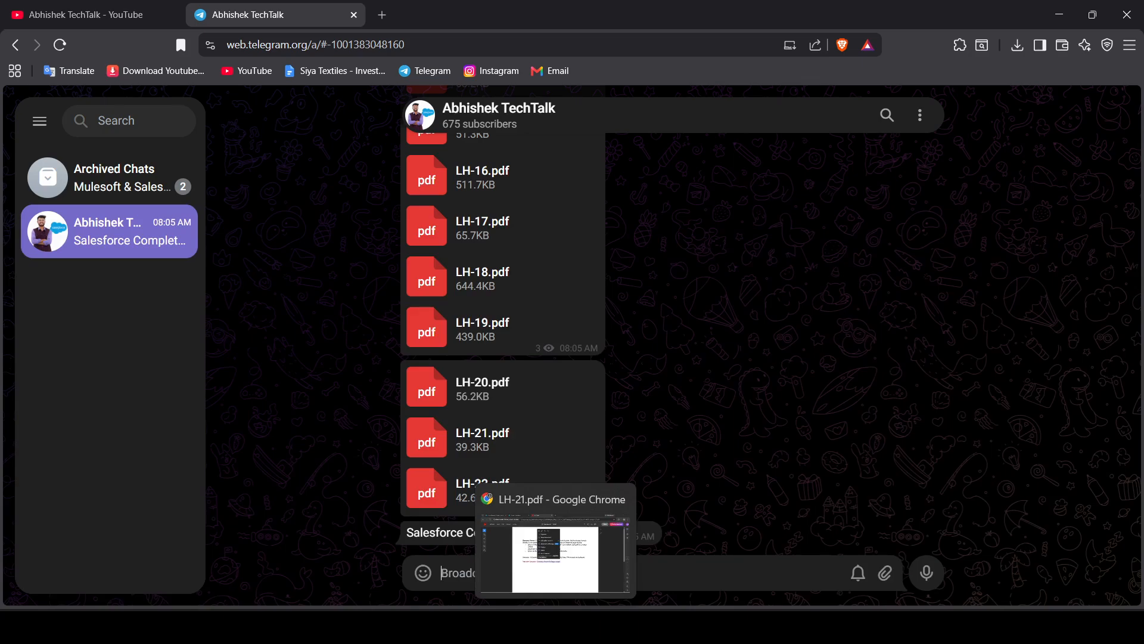
left_click(556, 626)
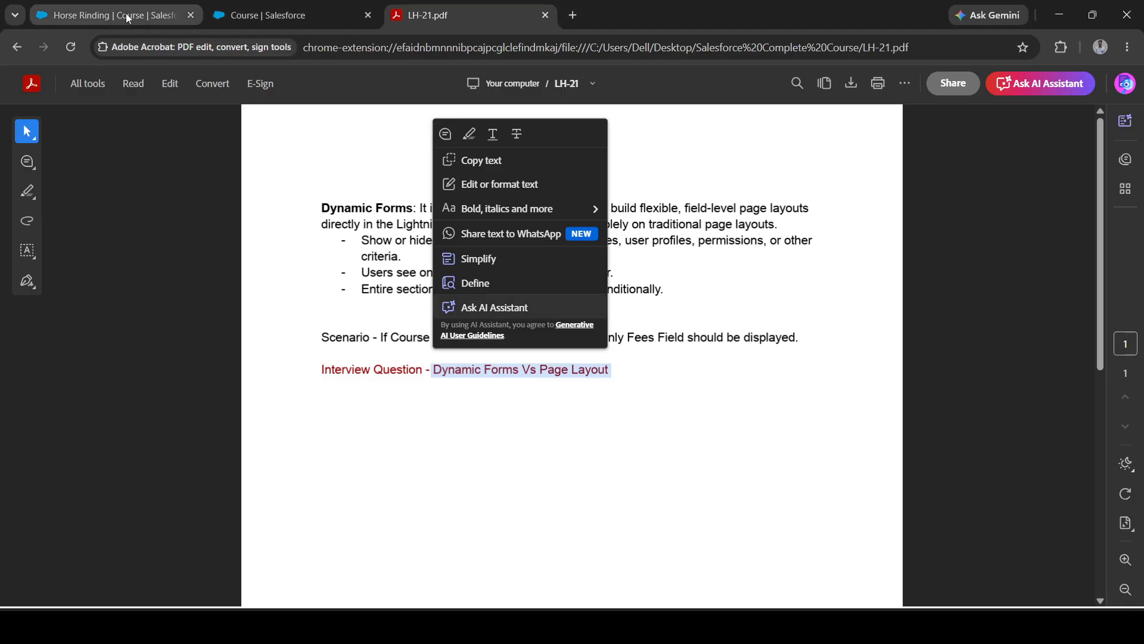
key("alt+Tab")
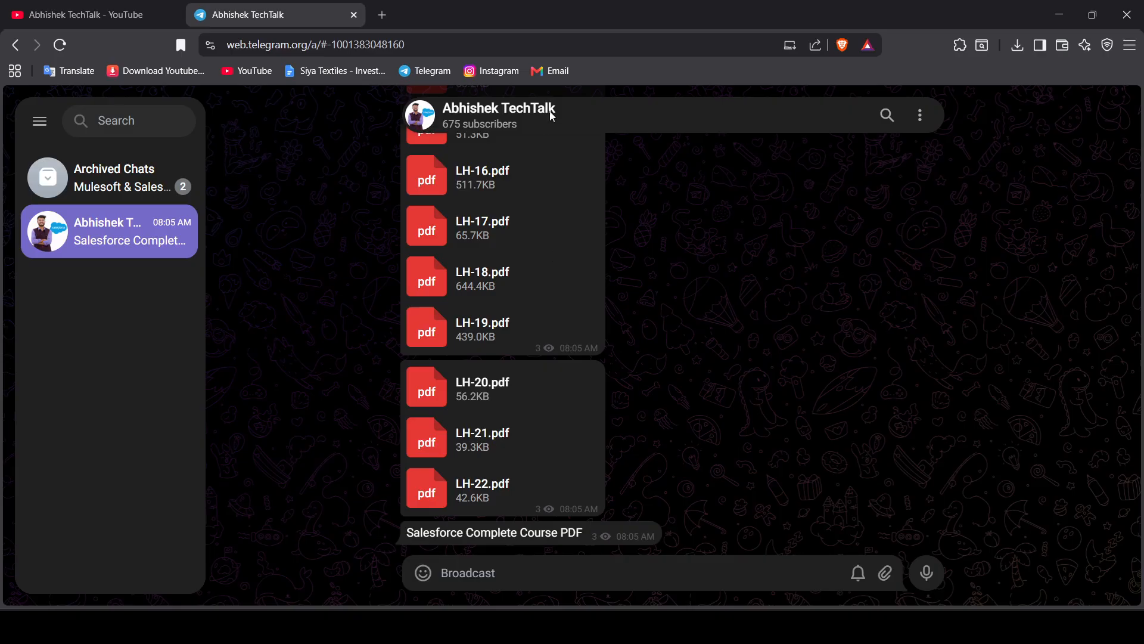
left_click(132, 7)
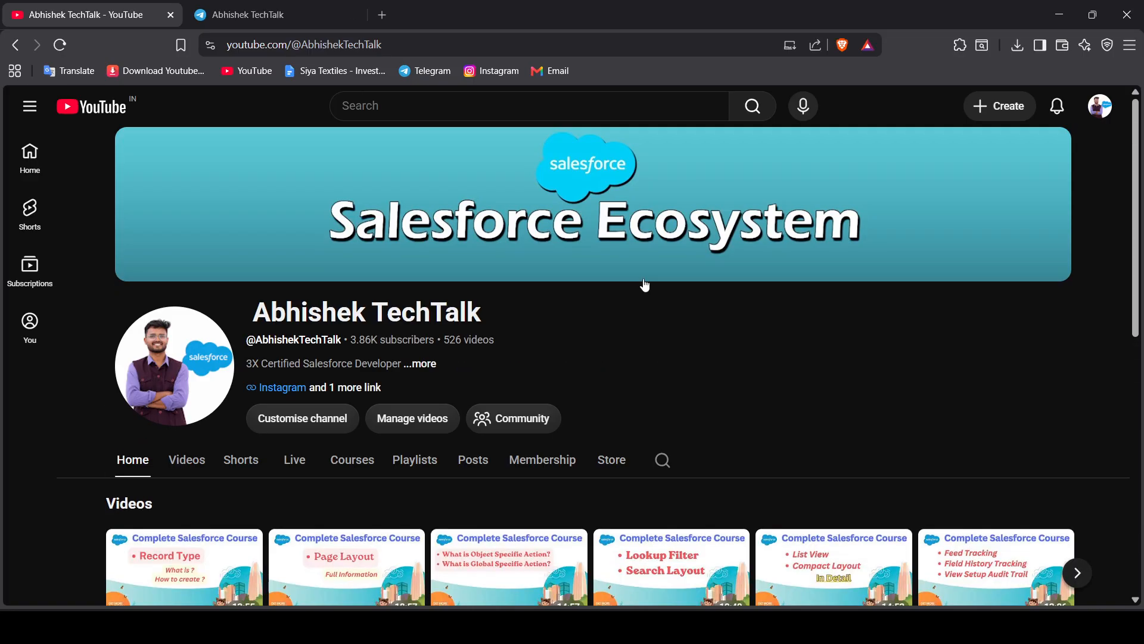
mouse_move(645, 281)
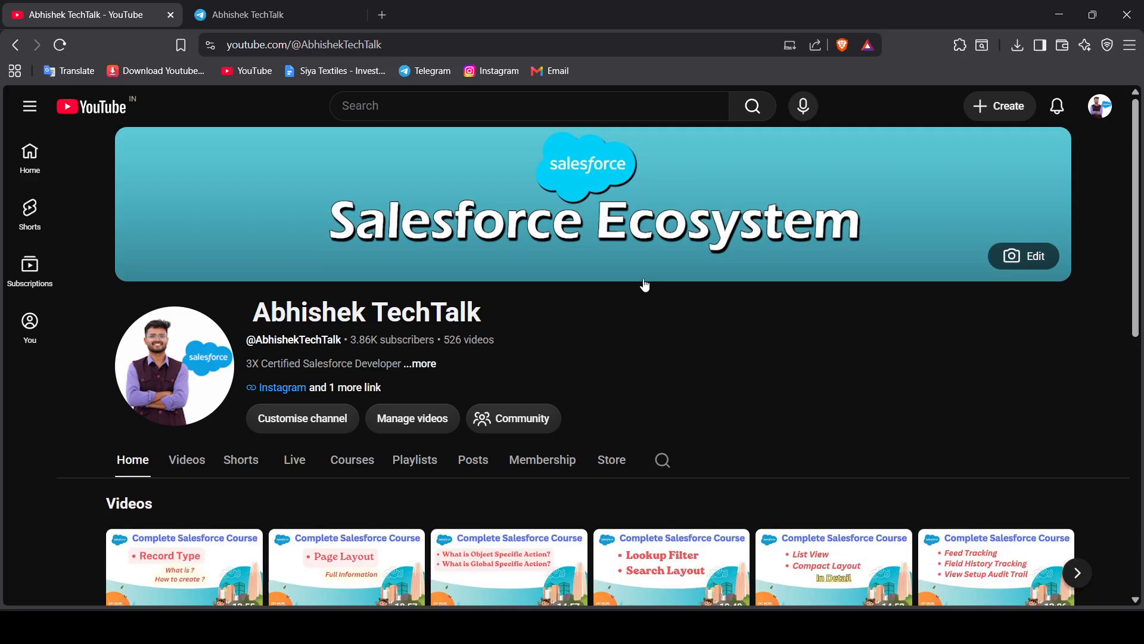